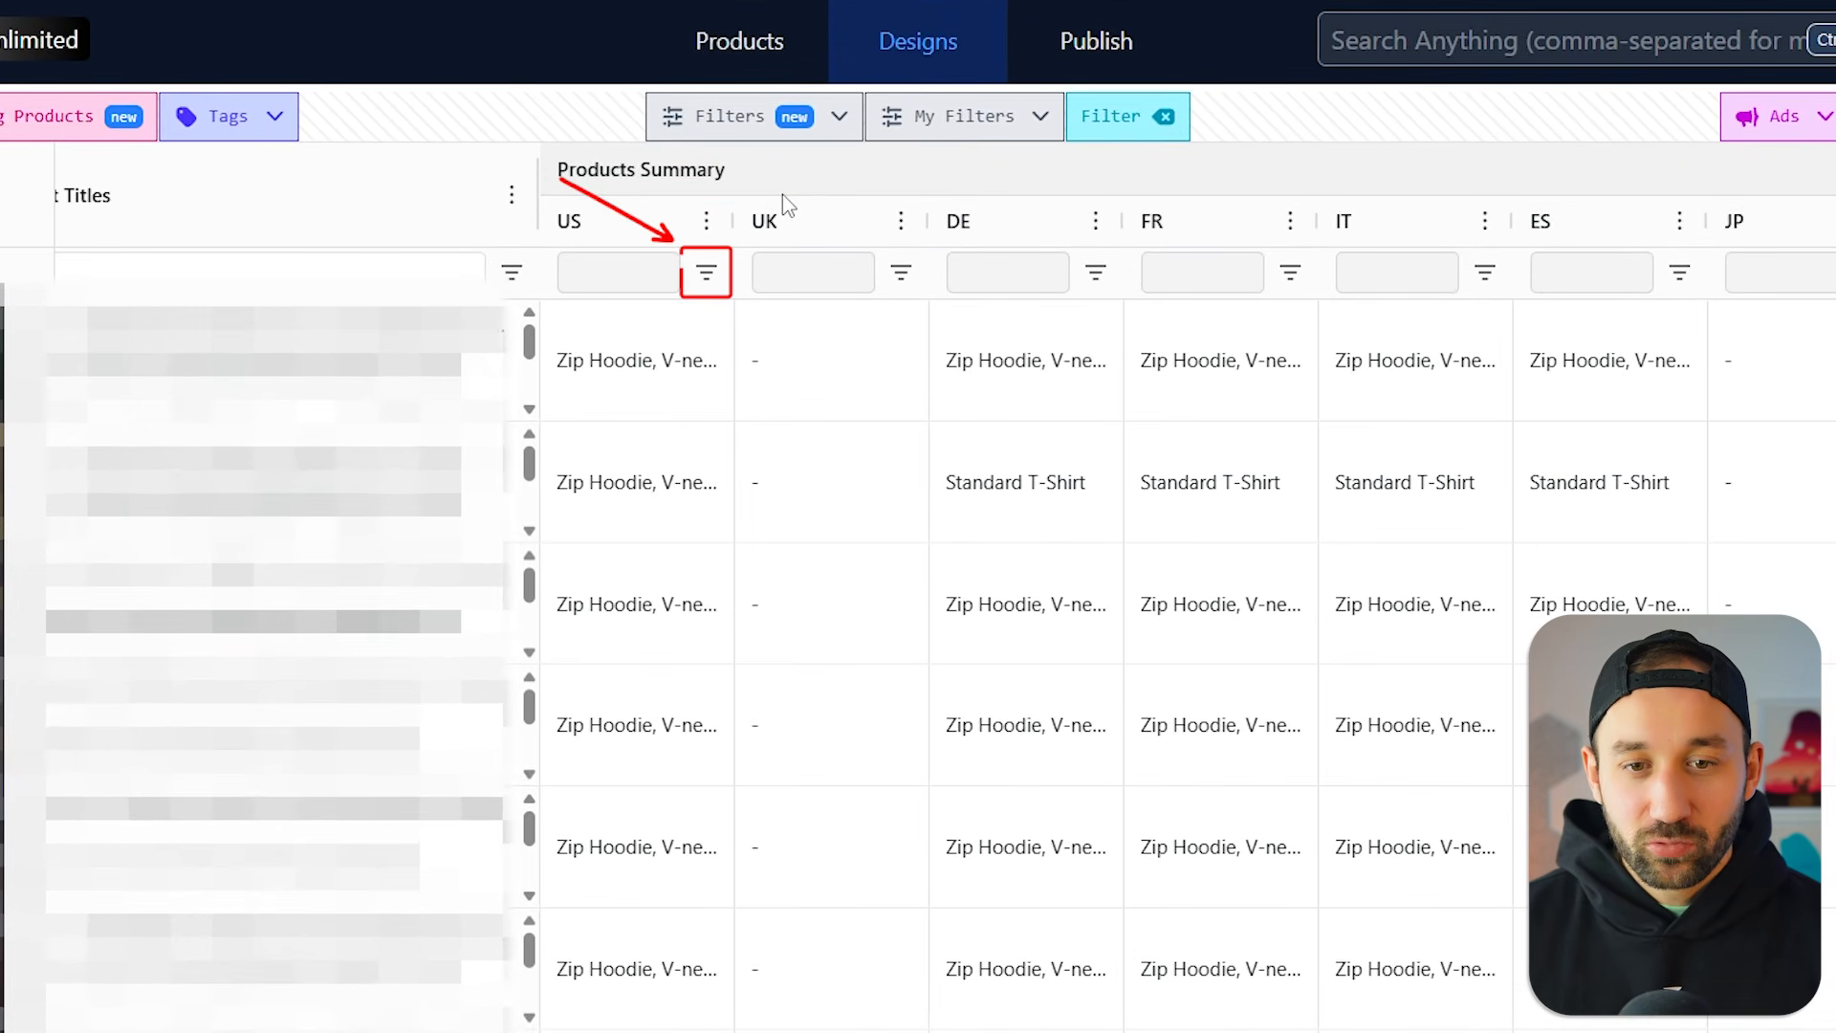
Step: Filter the US products summary to designs missing the Comfort Colors Heavyweight T-Shirt
left_click(708, 278)
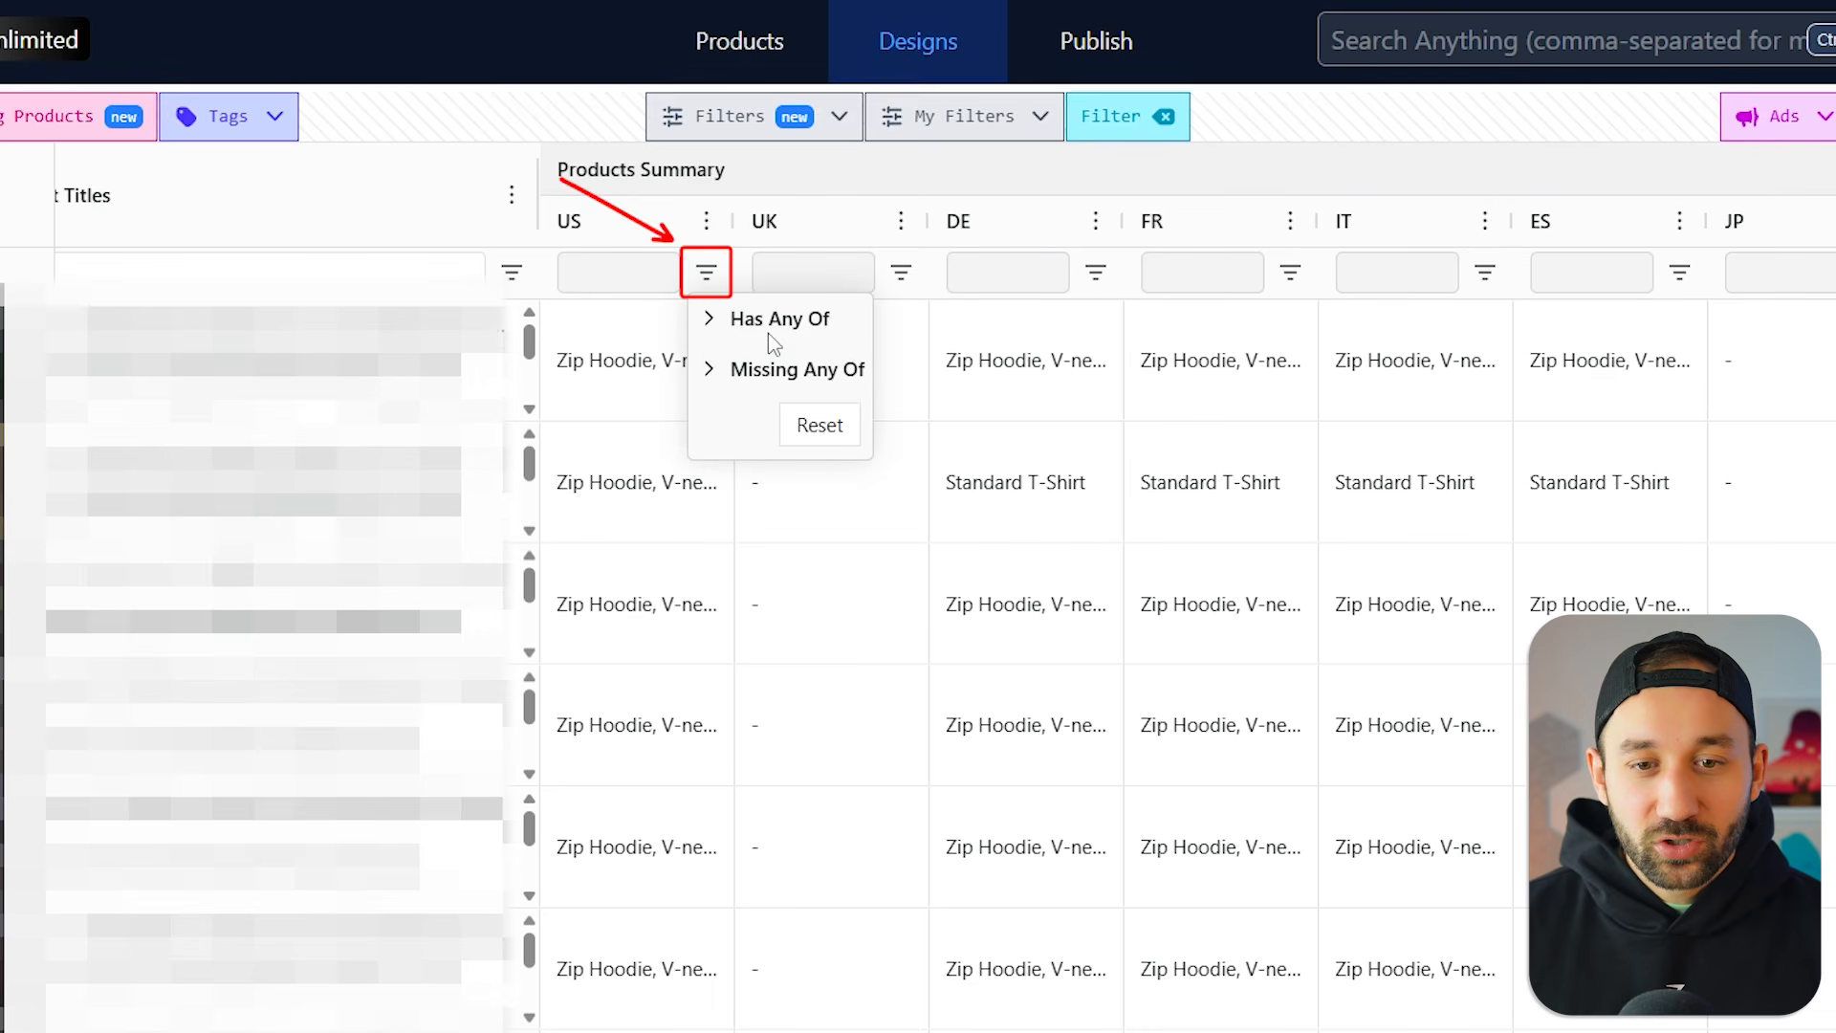
left_click(718, 375)
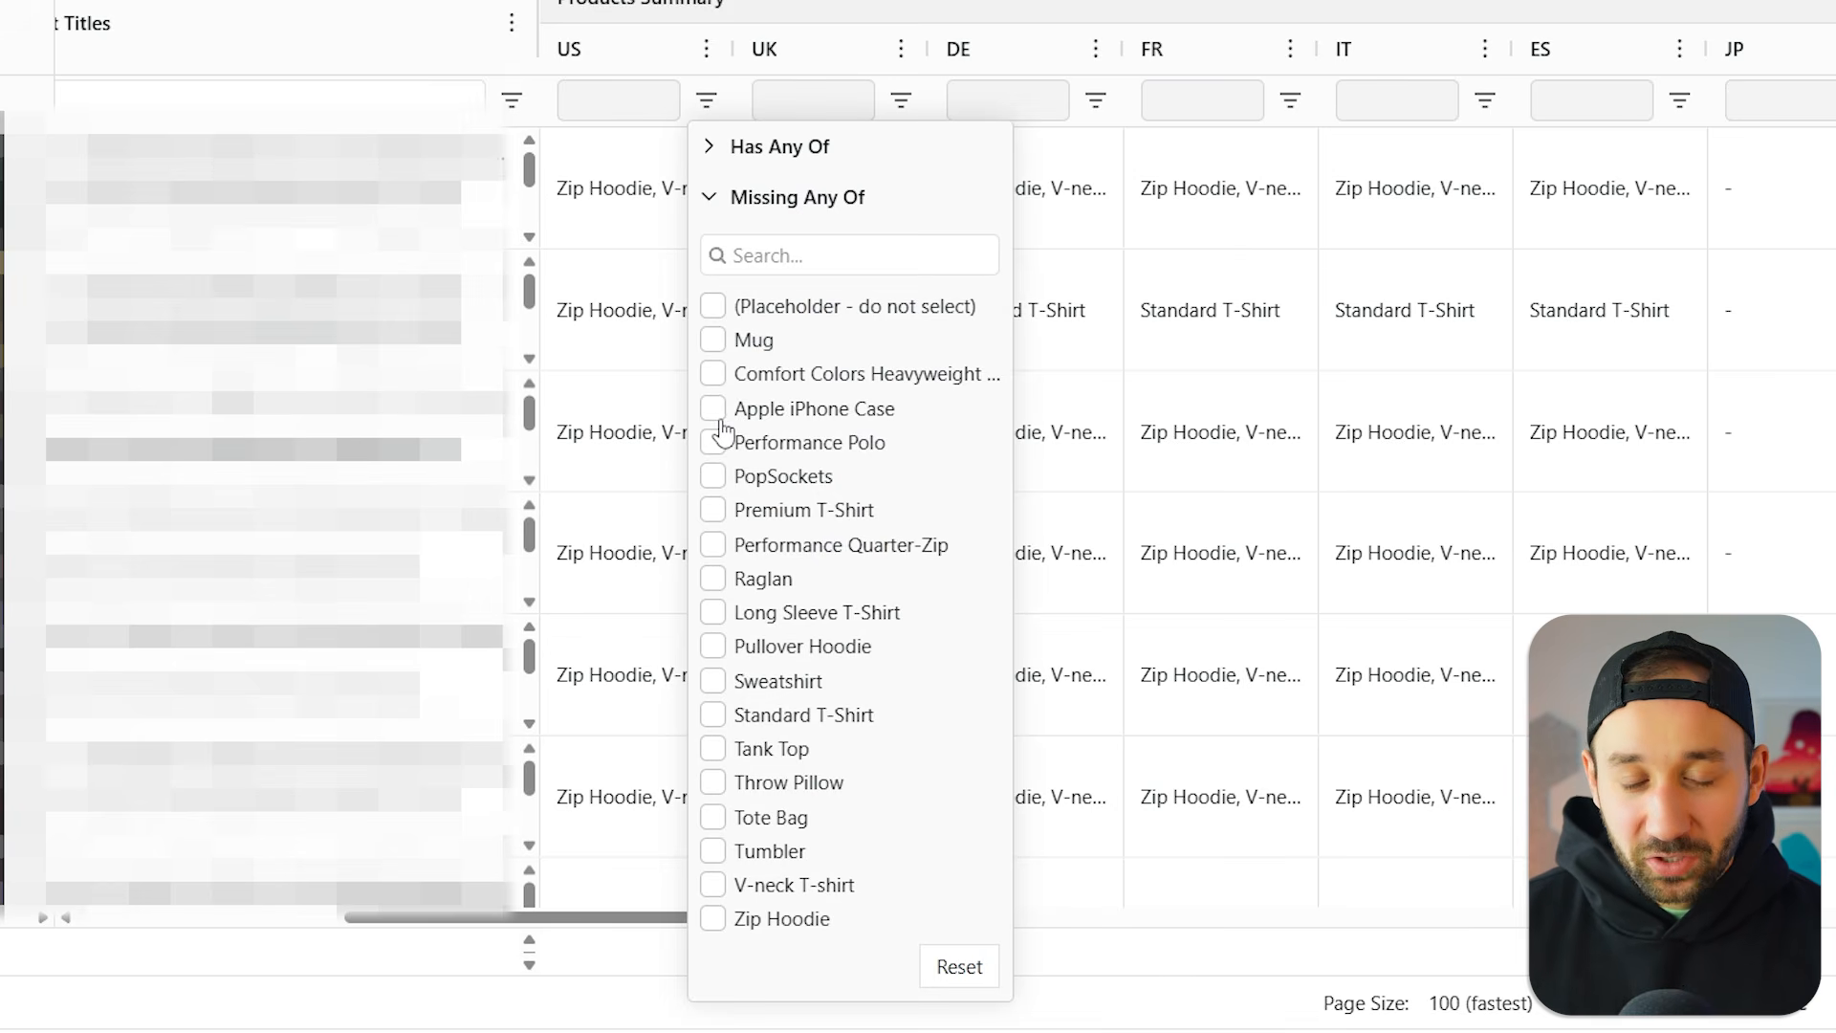
left_click(715, 375)
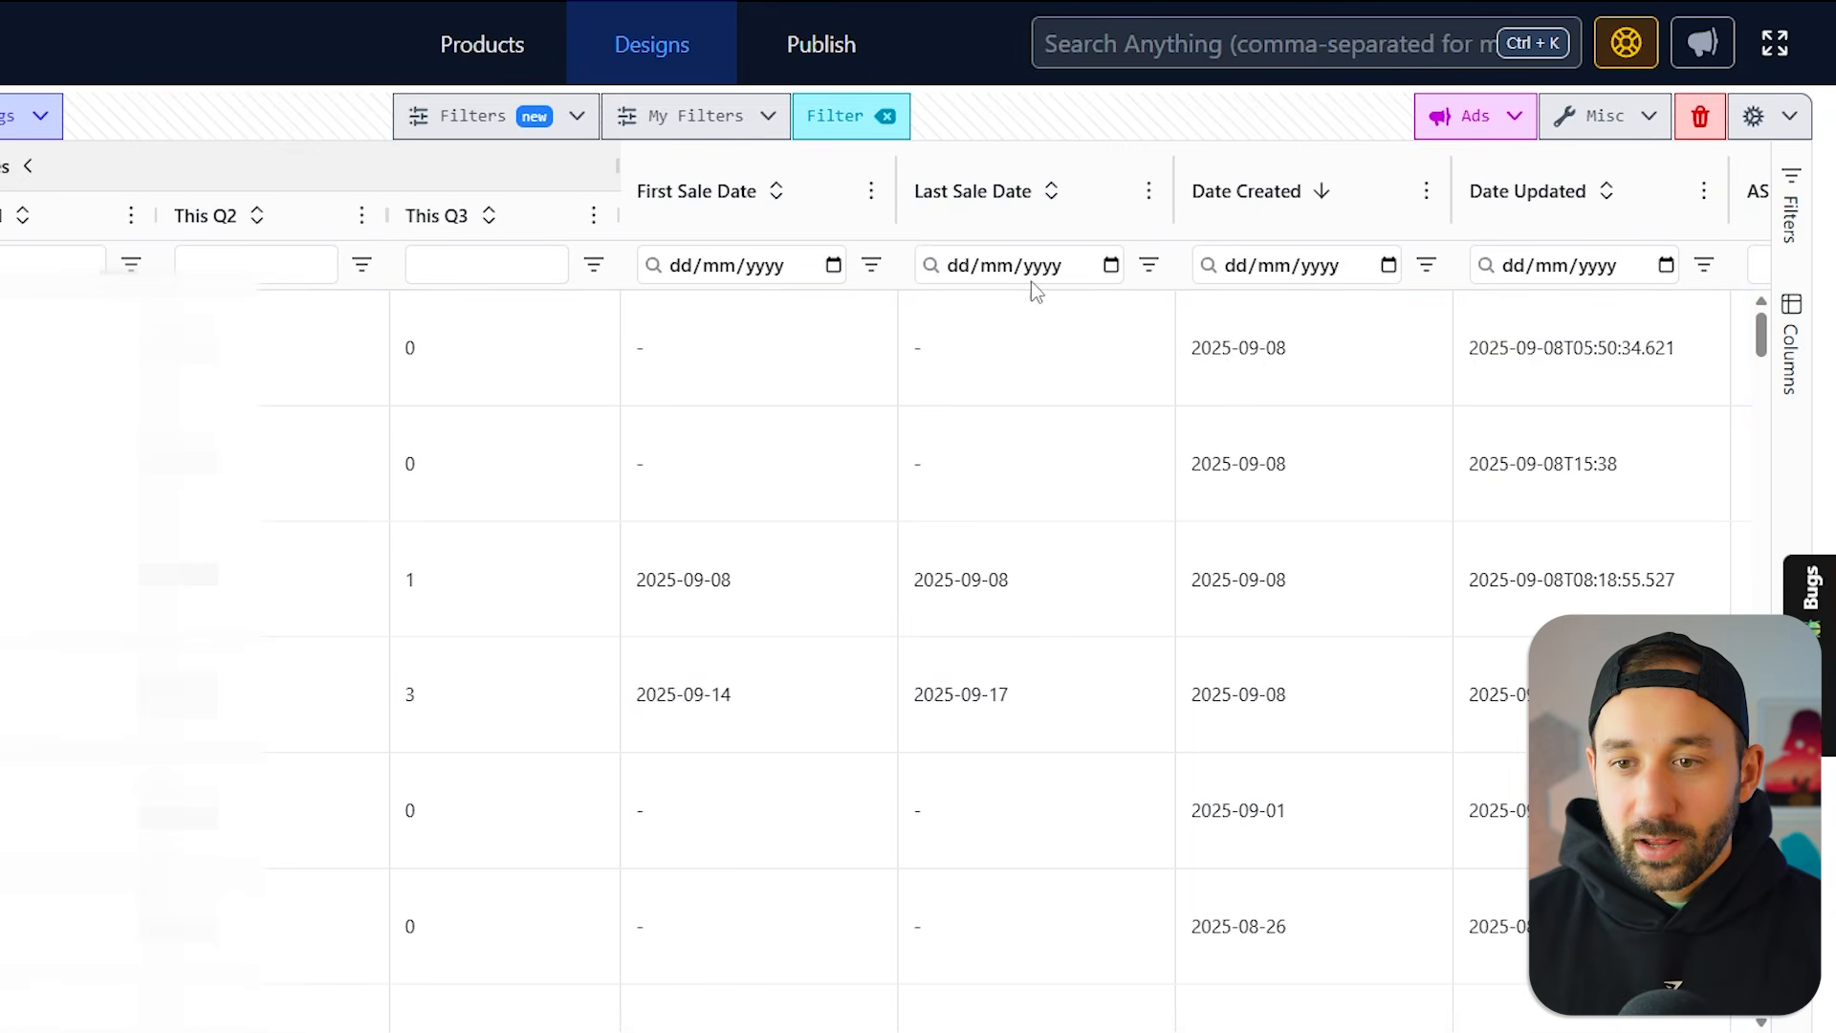
Step: Filter Date Created to designs between 01/08/2025 and 31/08/2025
left_click(1429, 267)
left_click(1474, 313)
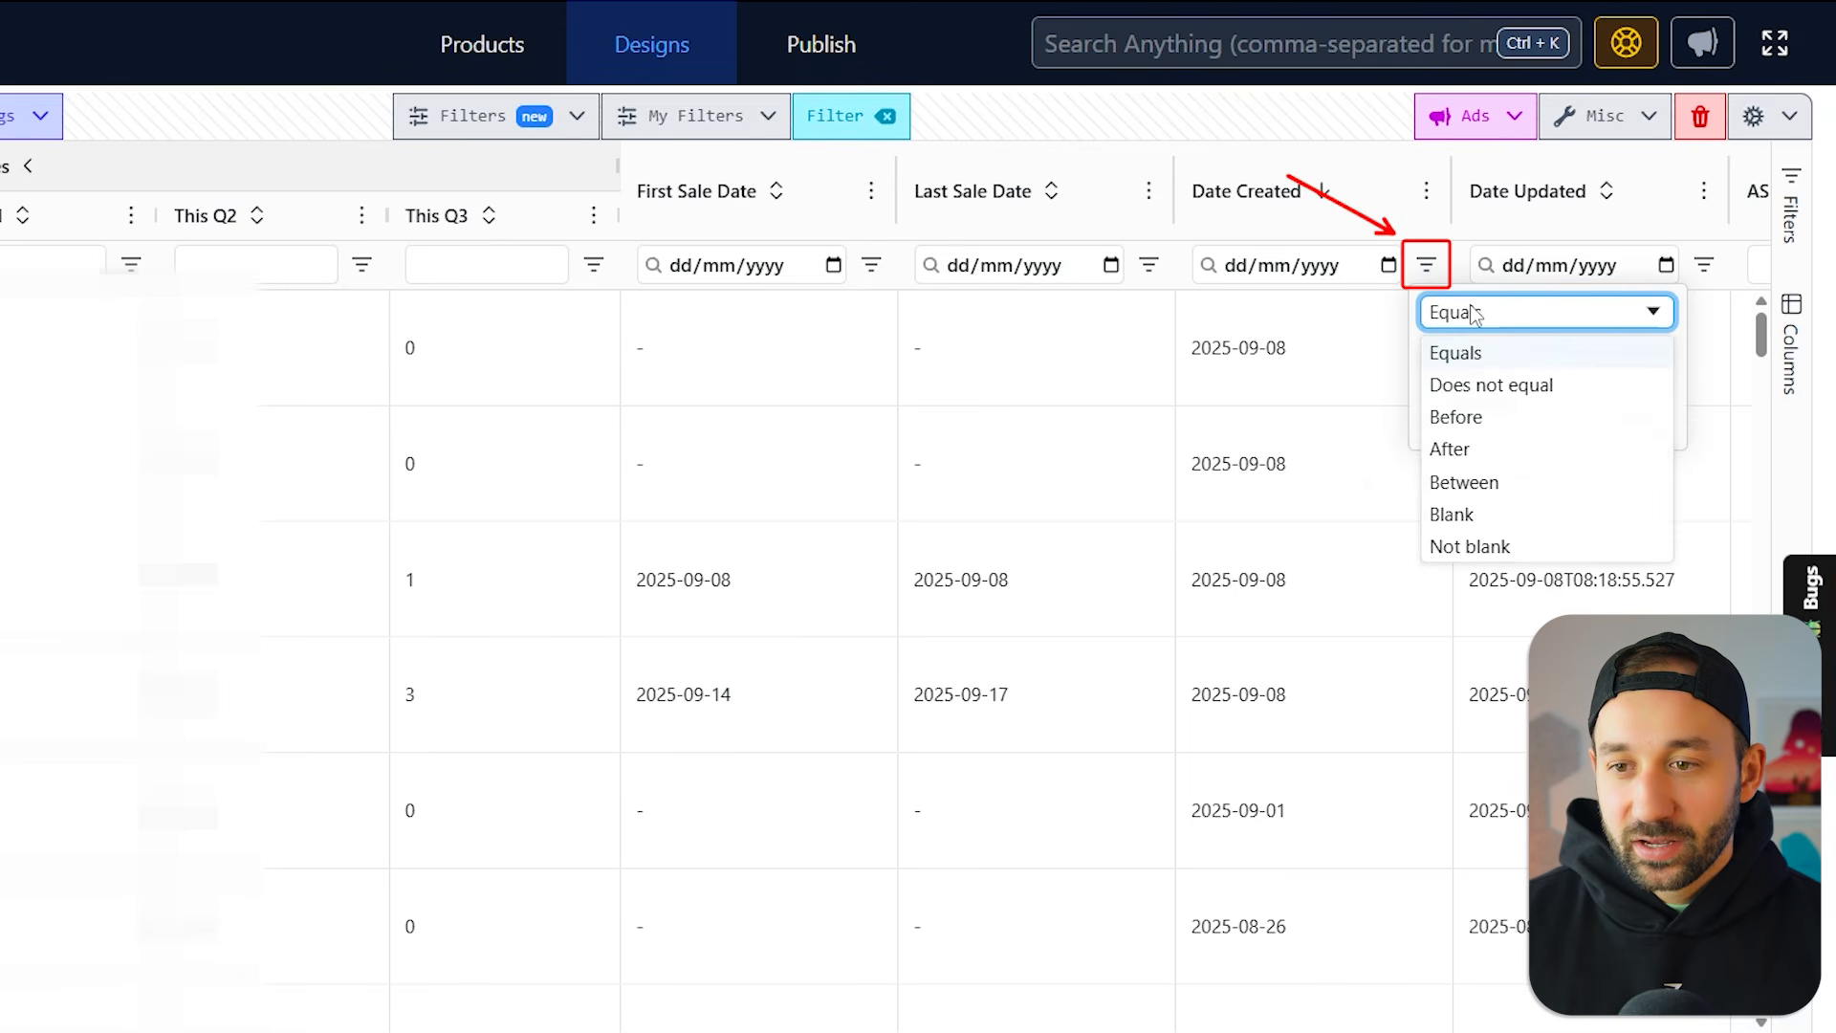
left_click(1500, 486)
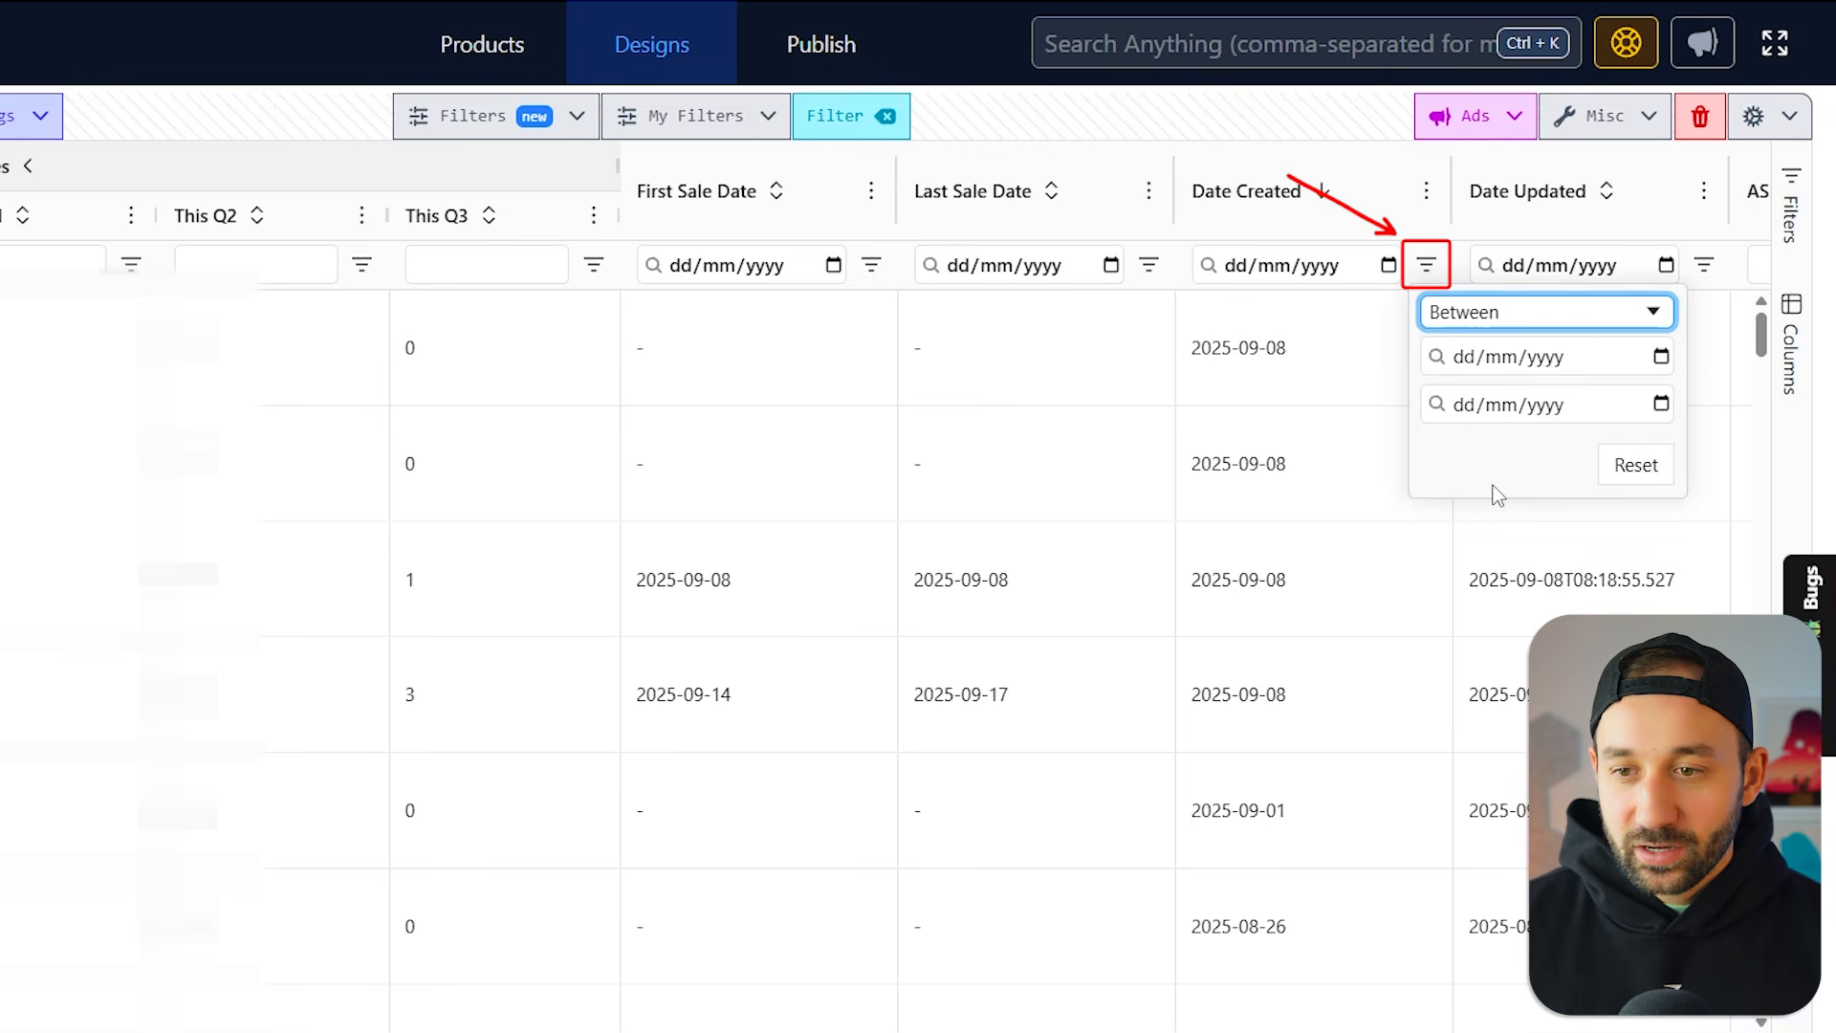
left_click(1613, 359)
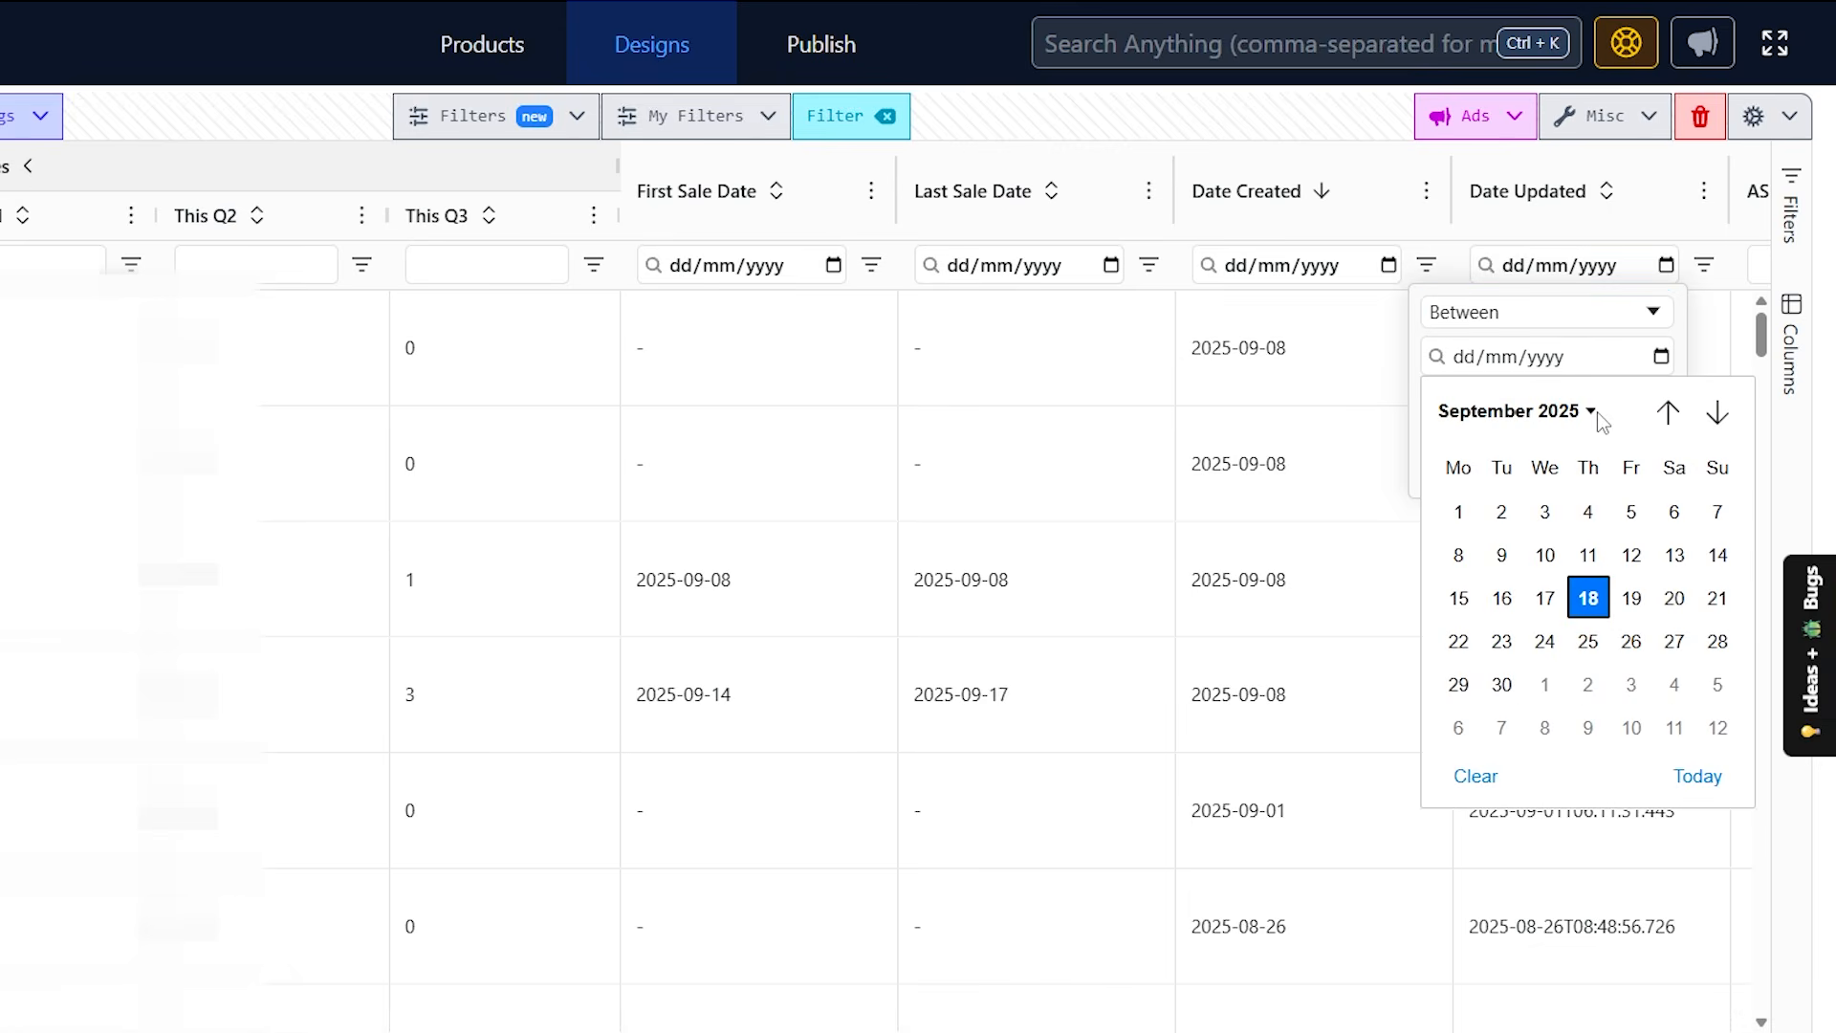
left_click(1592, 412)
left_click(1679, 562)
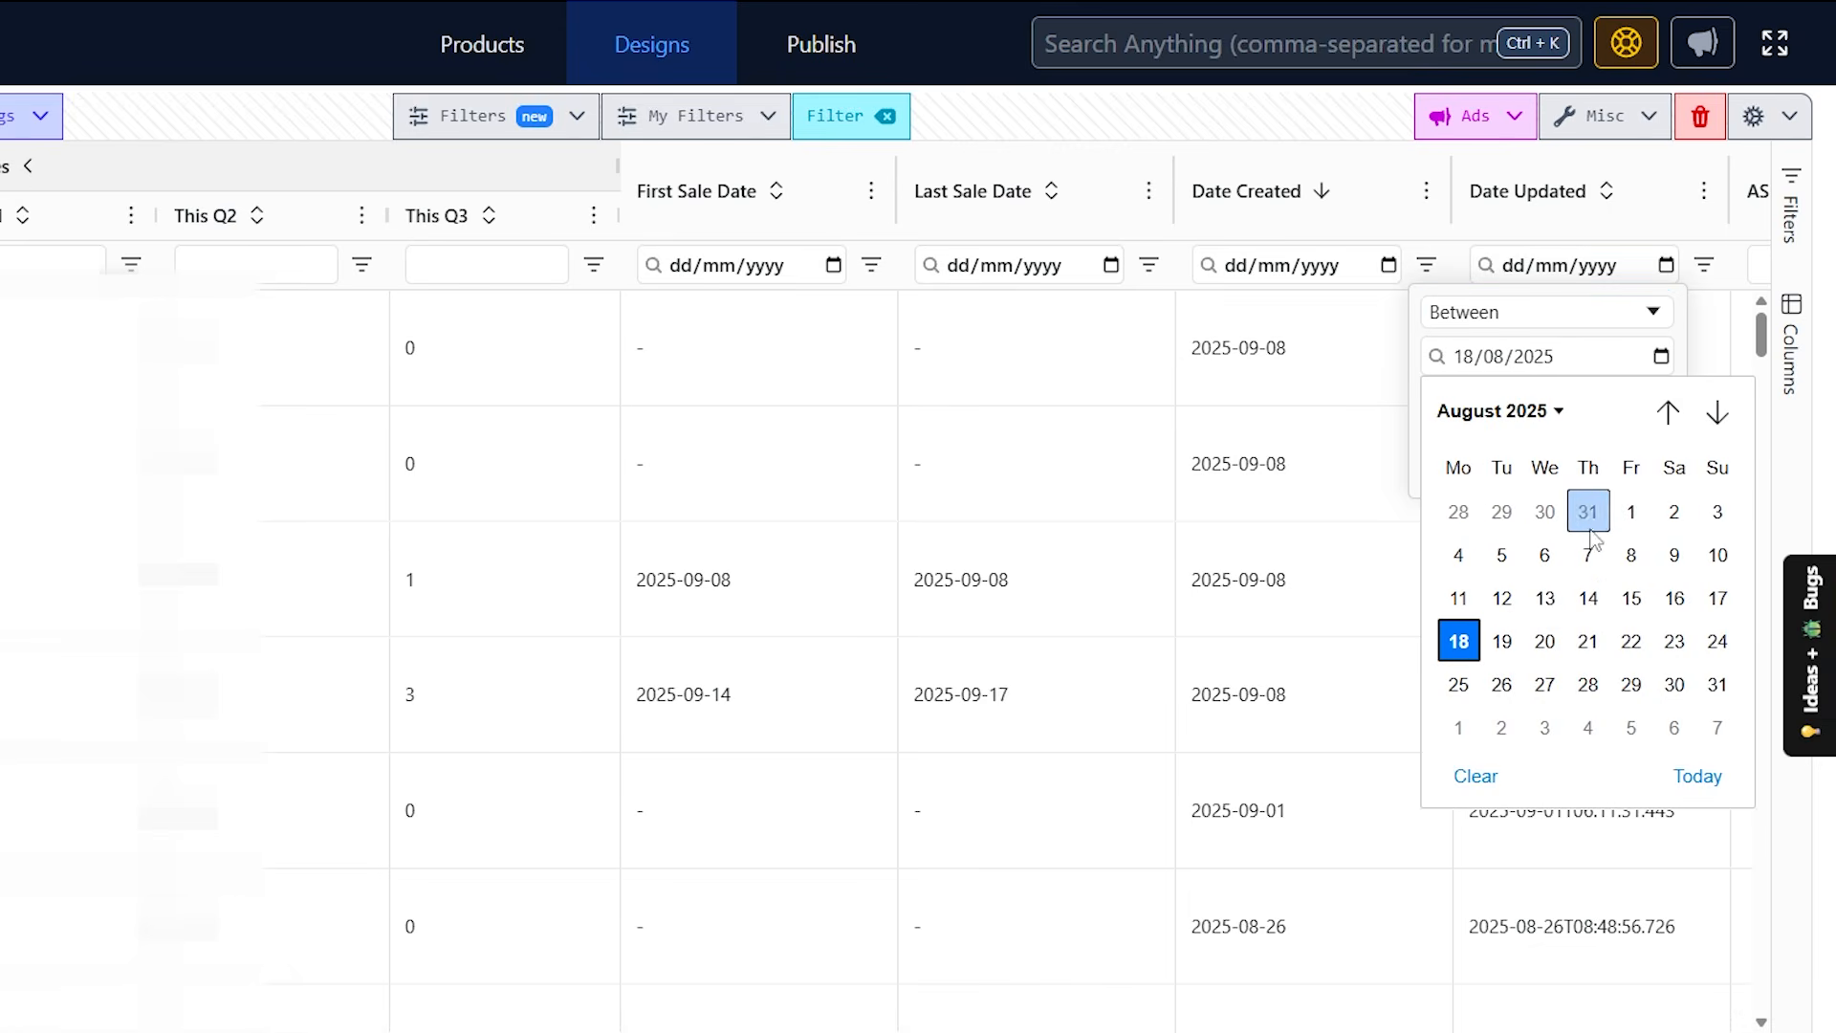
left_click(1627, 504)
left_click(1641, 405)
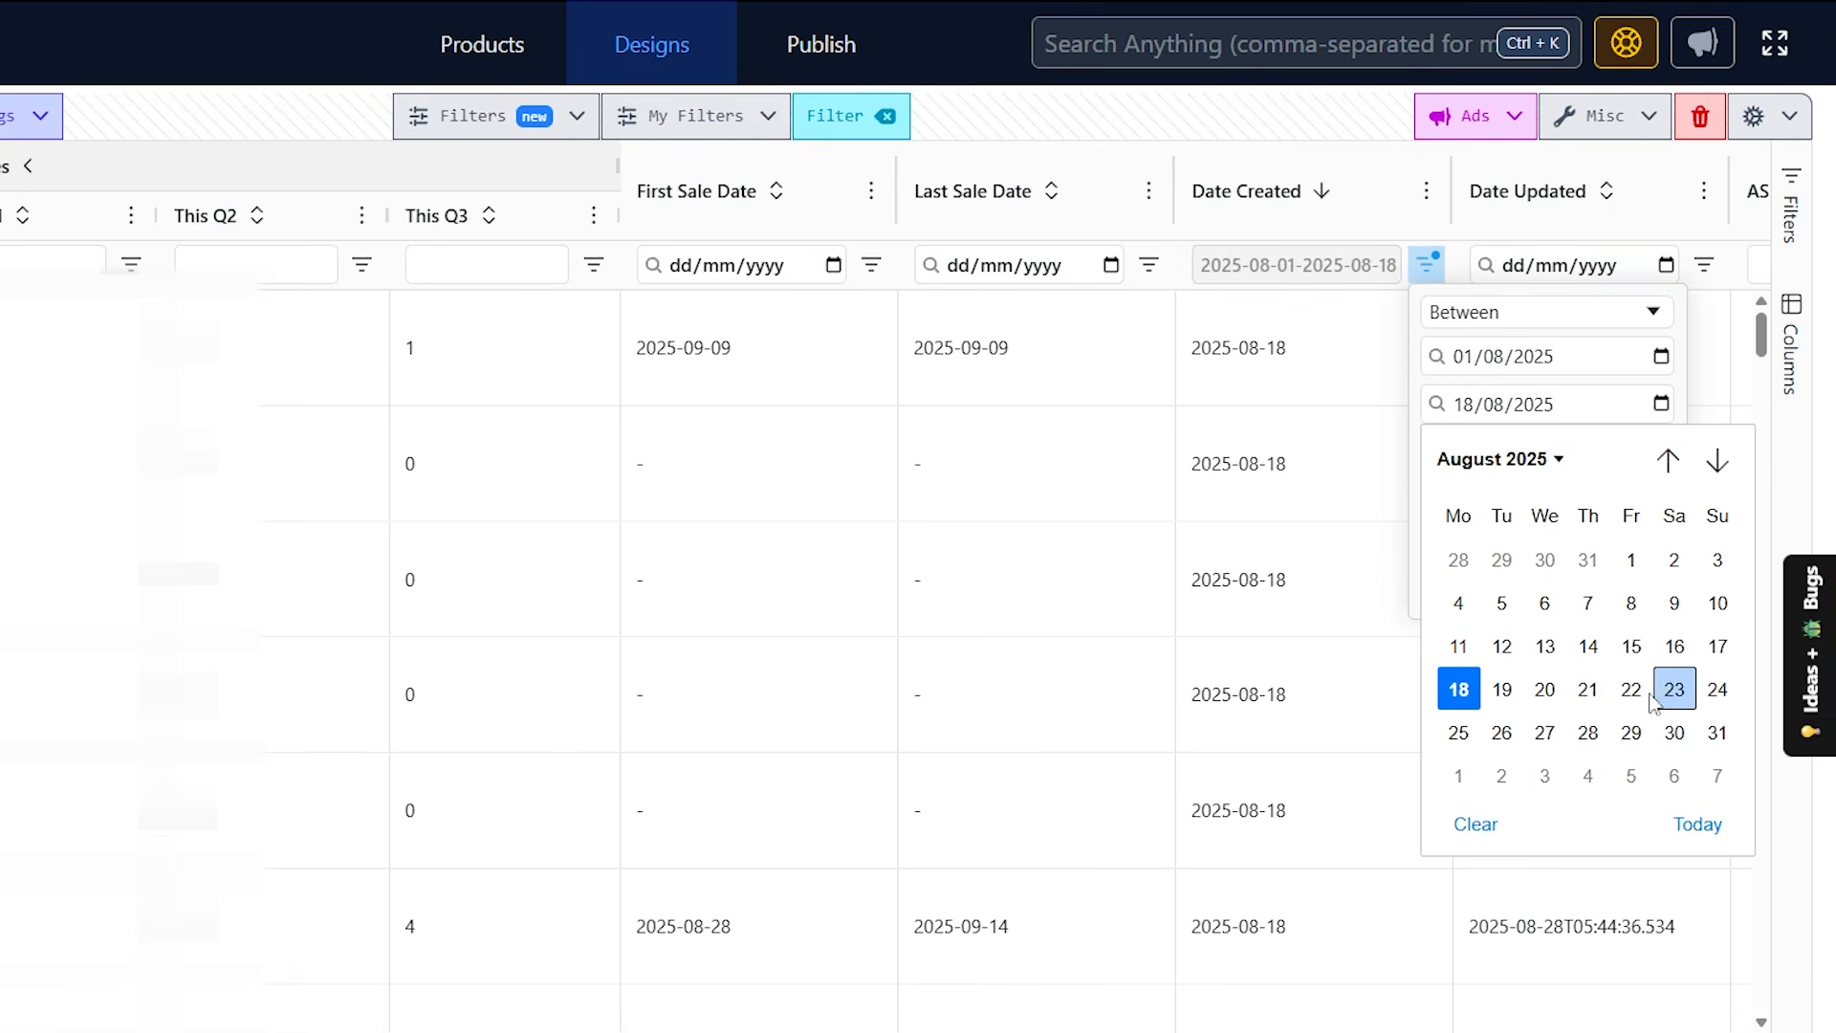
left_click(1715, 732)
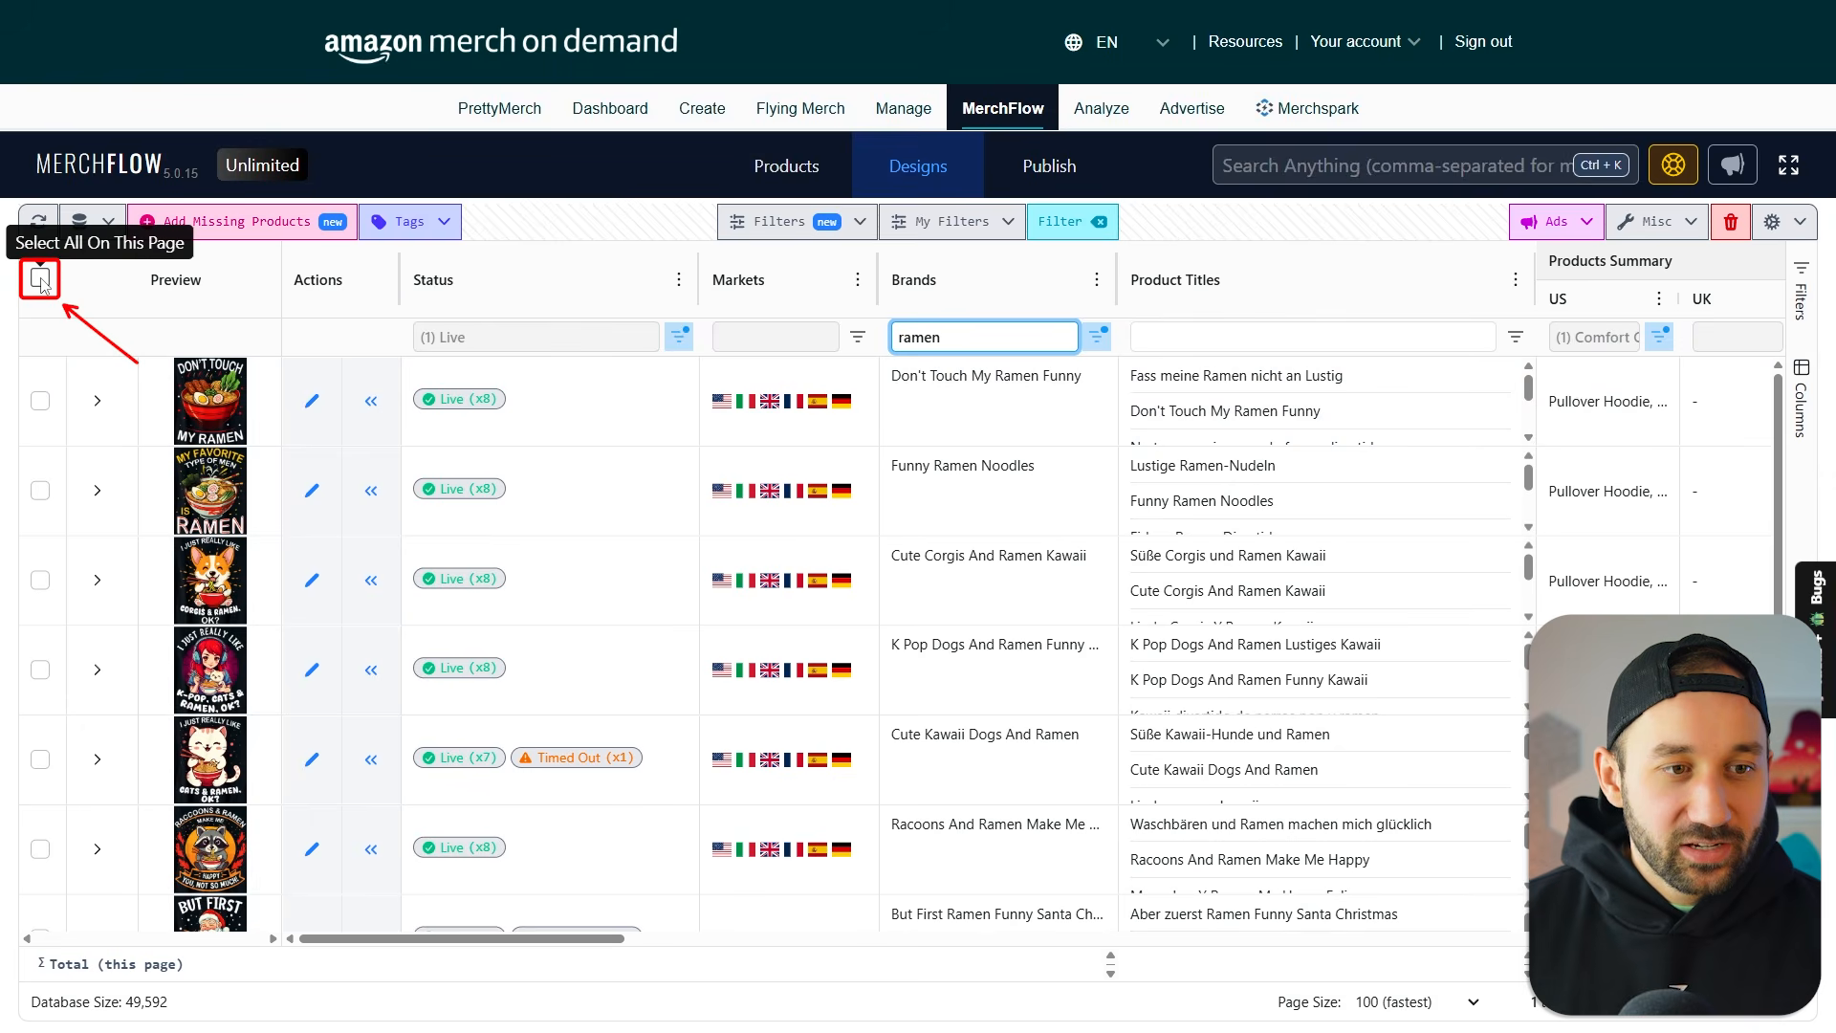
Step: Select only the first five ramen designs, from Don't Touch My Ramen Funny through Cute Kawaii Dogs And Ramen
left_click(40, 280)
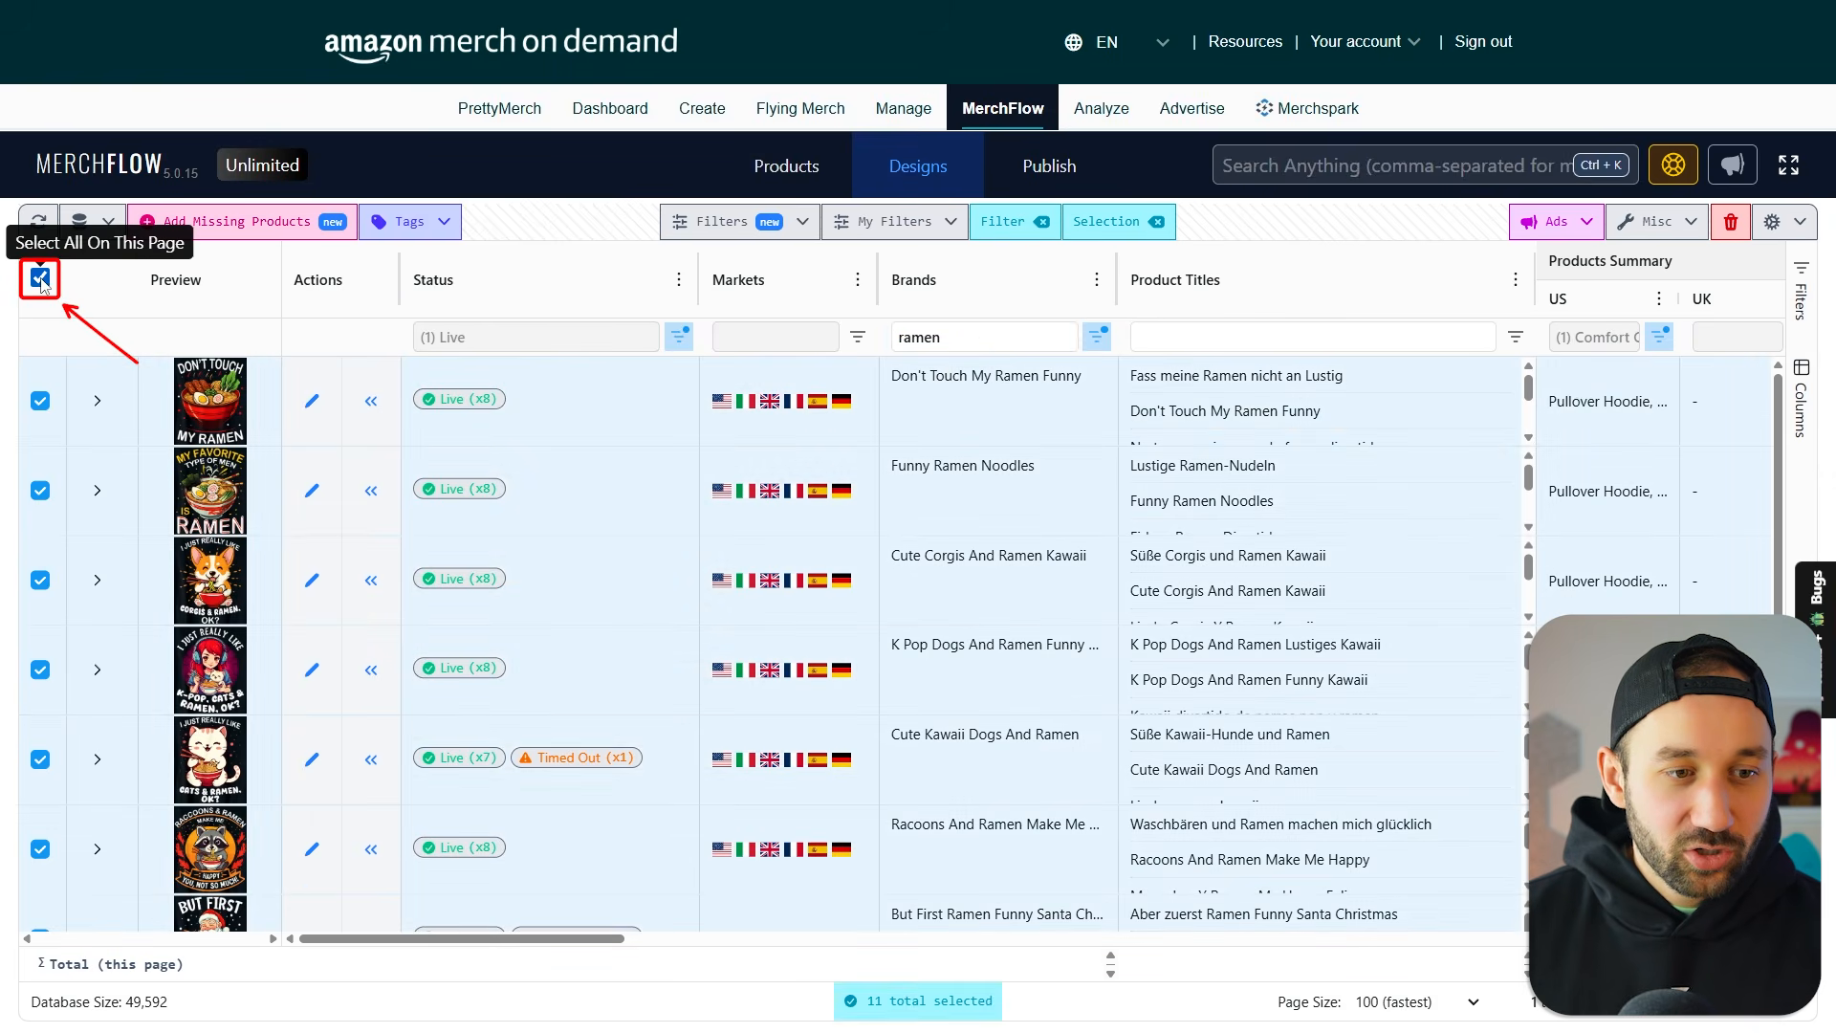
left_click(40, 280)
left_click(40, 401)
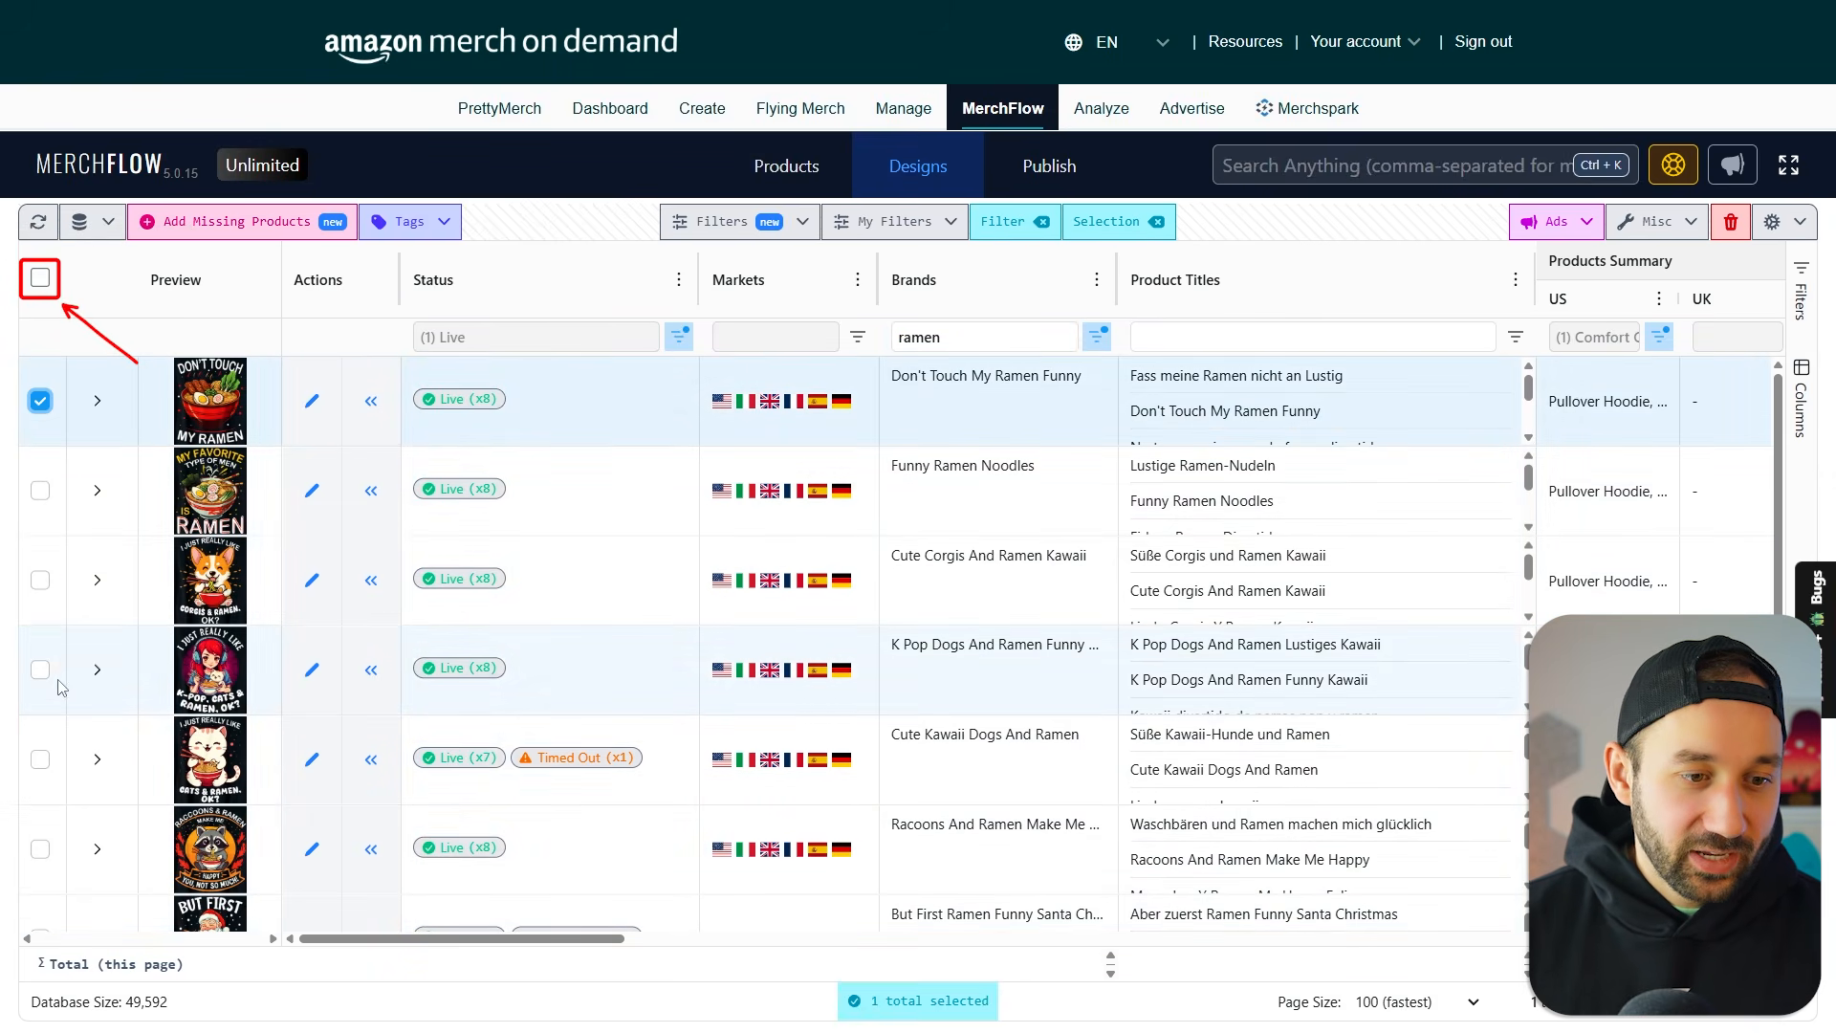
left_click(40, 761, "shift")
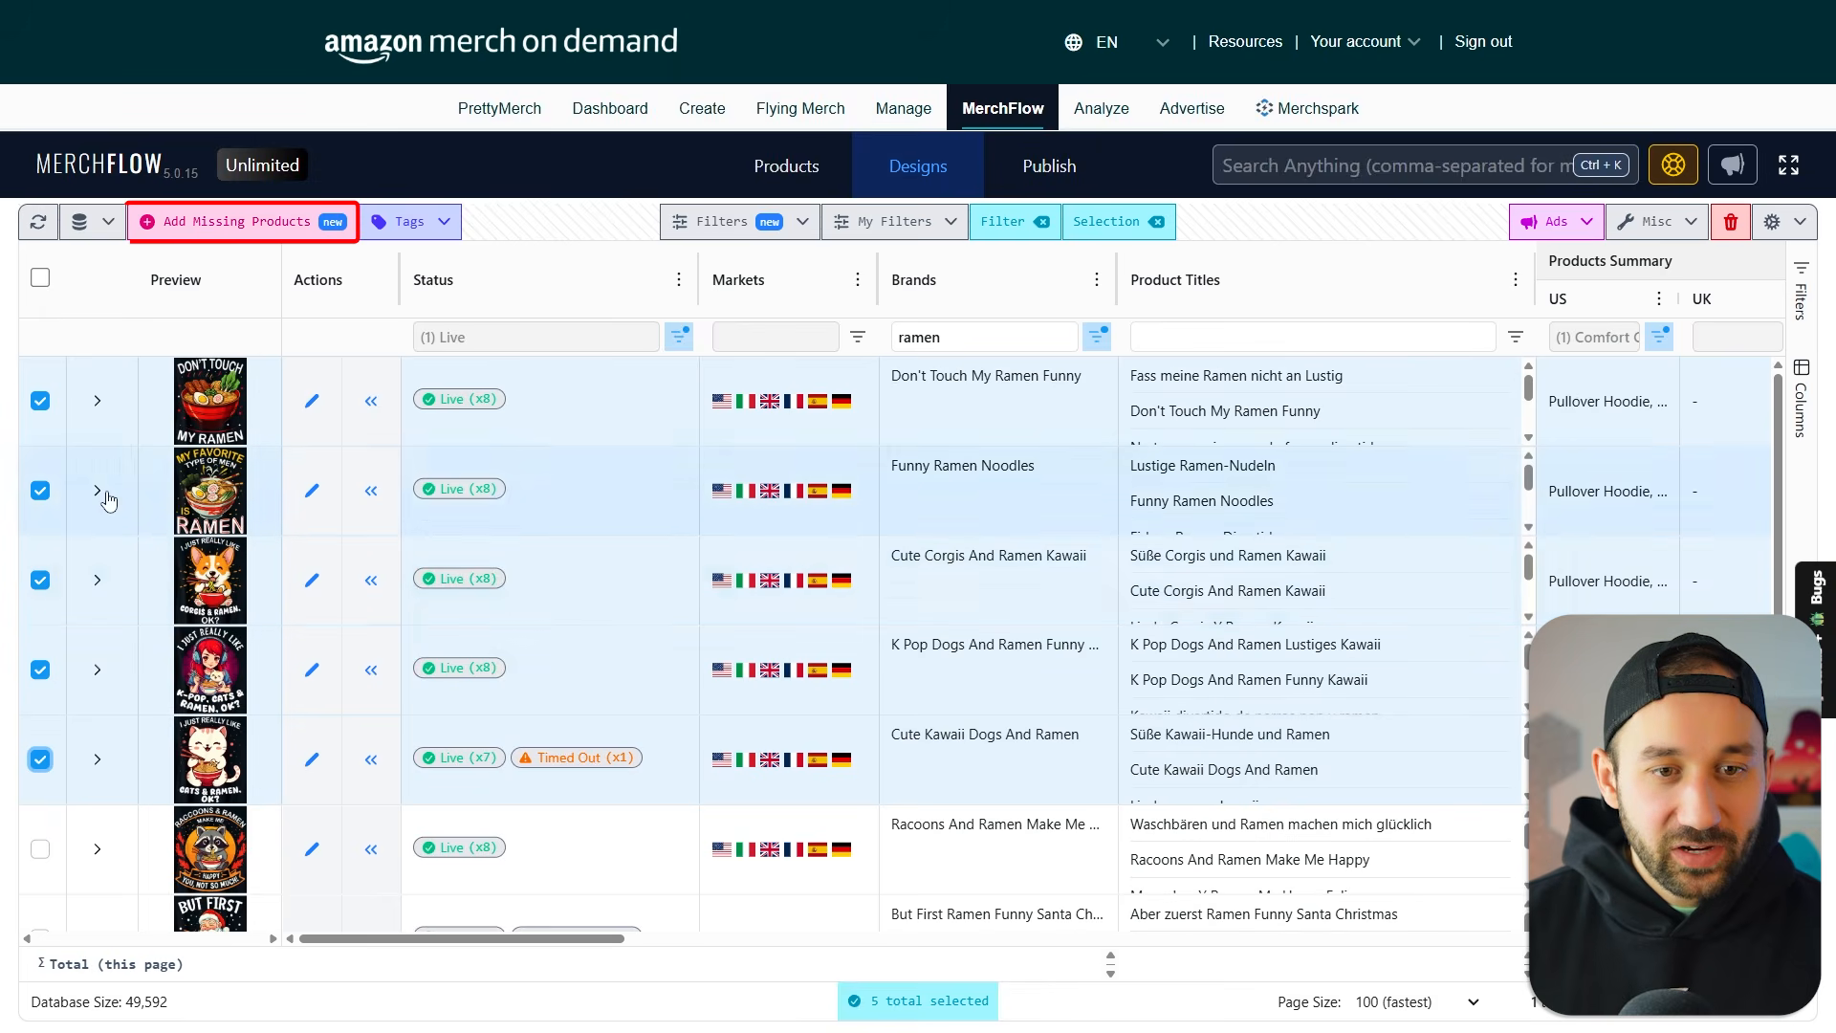
Step: Open Add Missing Products for the selected designs and choose the Comfort Colors Heavyweight T-Shirt for .com
left_click(215, 230)
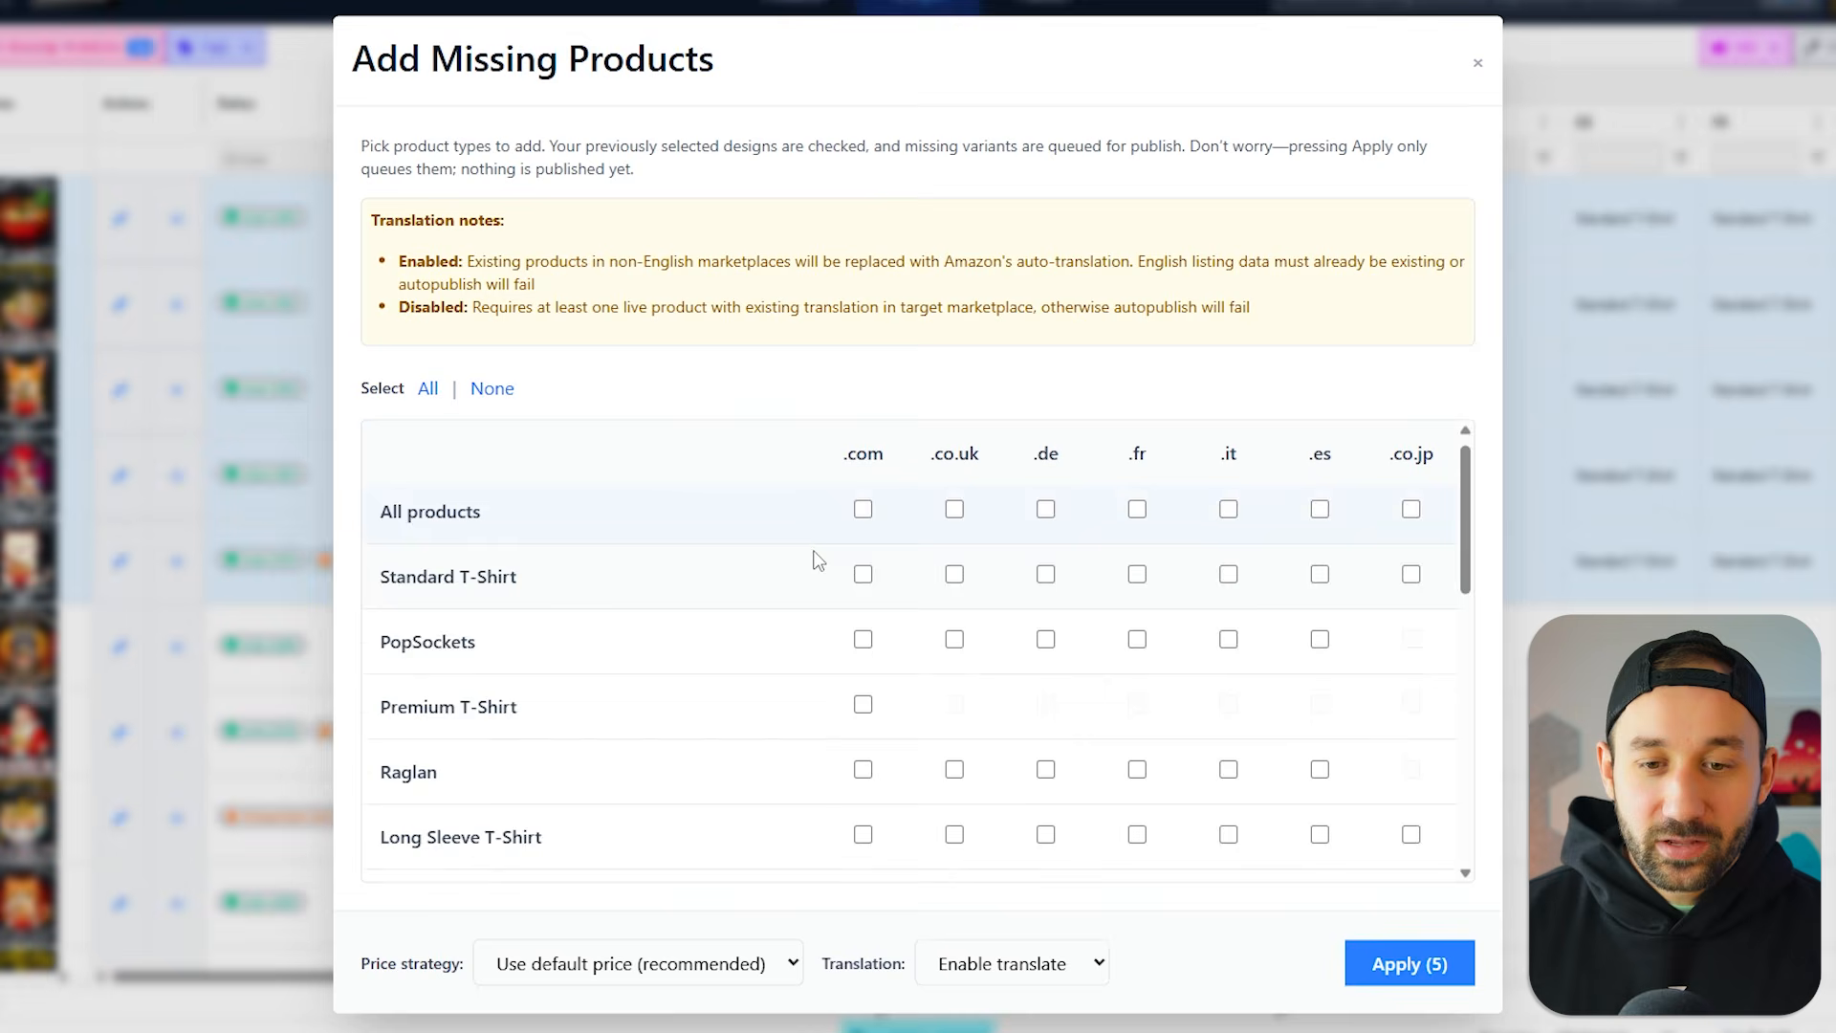
scroll(818, 559, "down", 9)
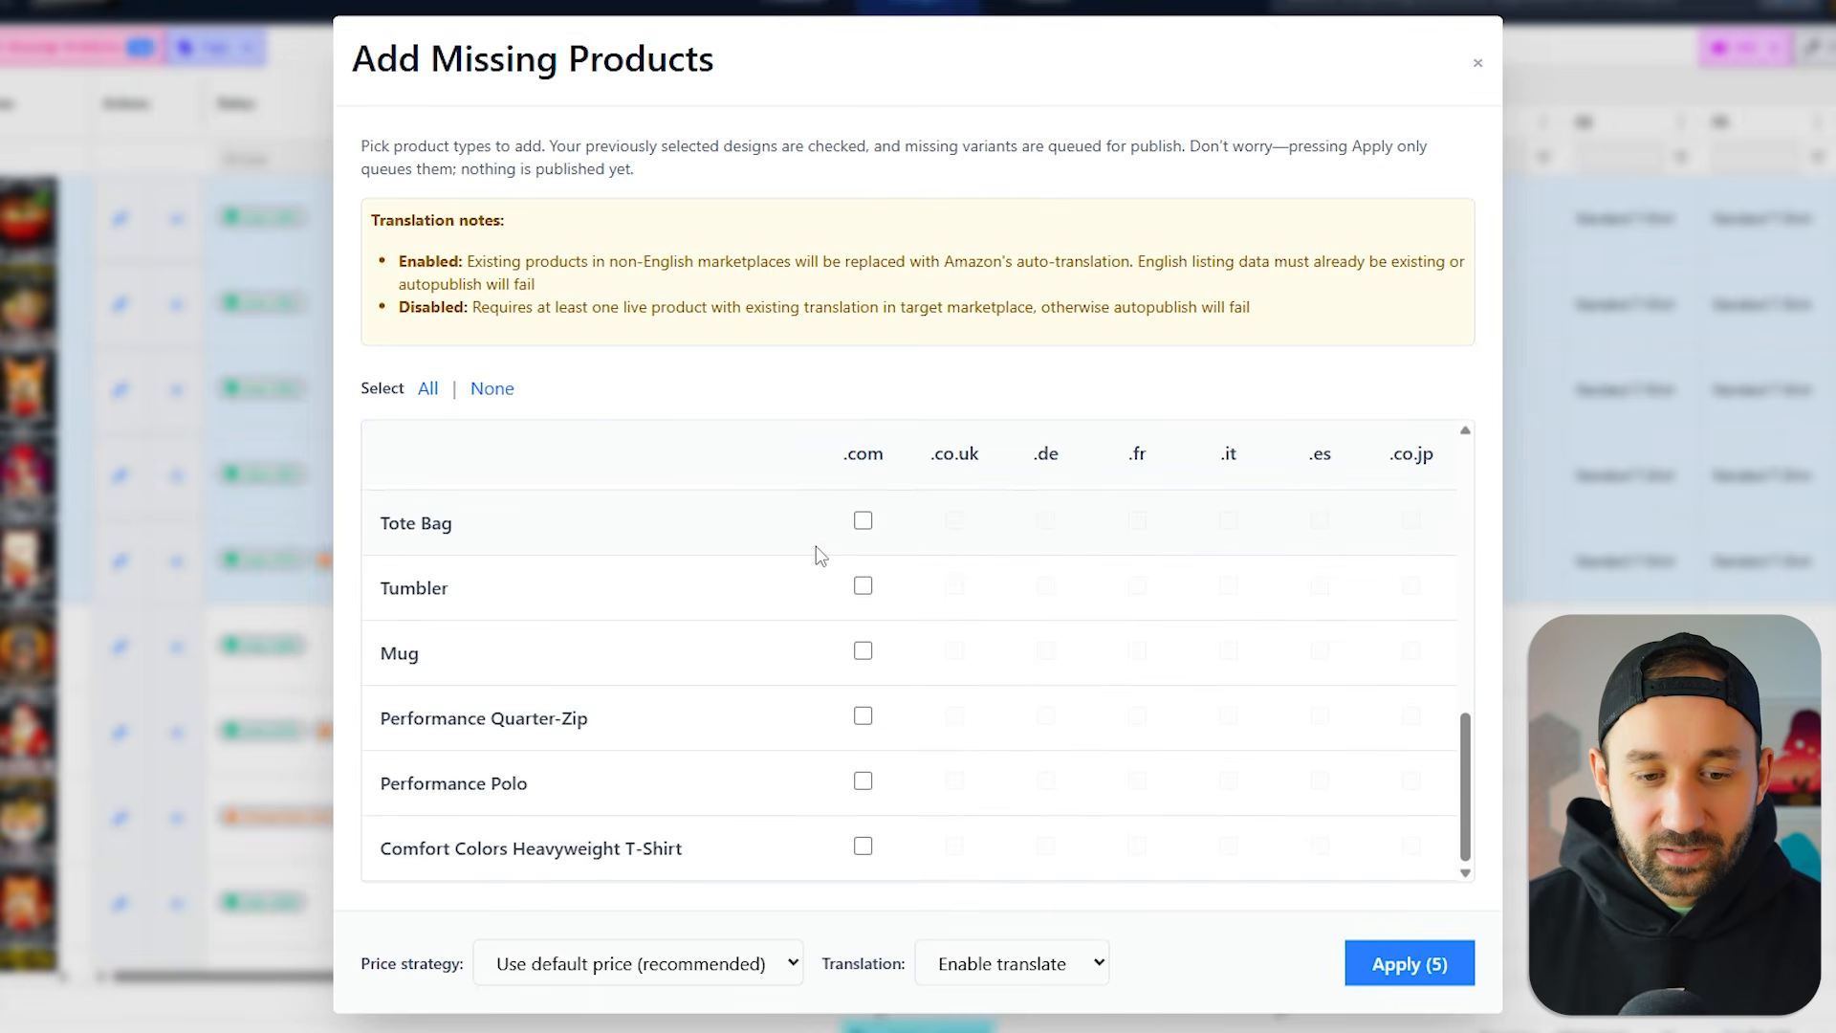
left_click(862, 847)
scroll(865, 727, "up", 5)
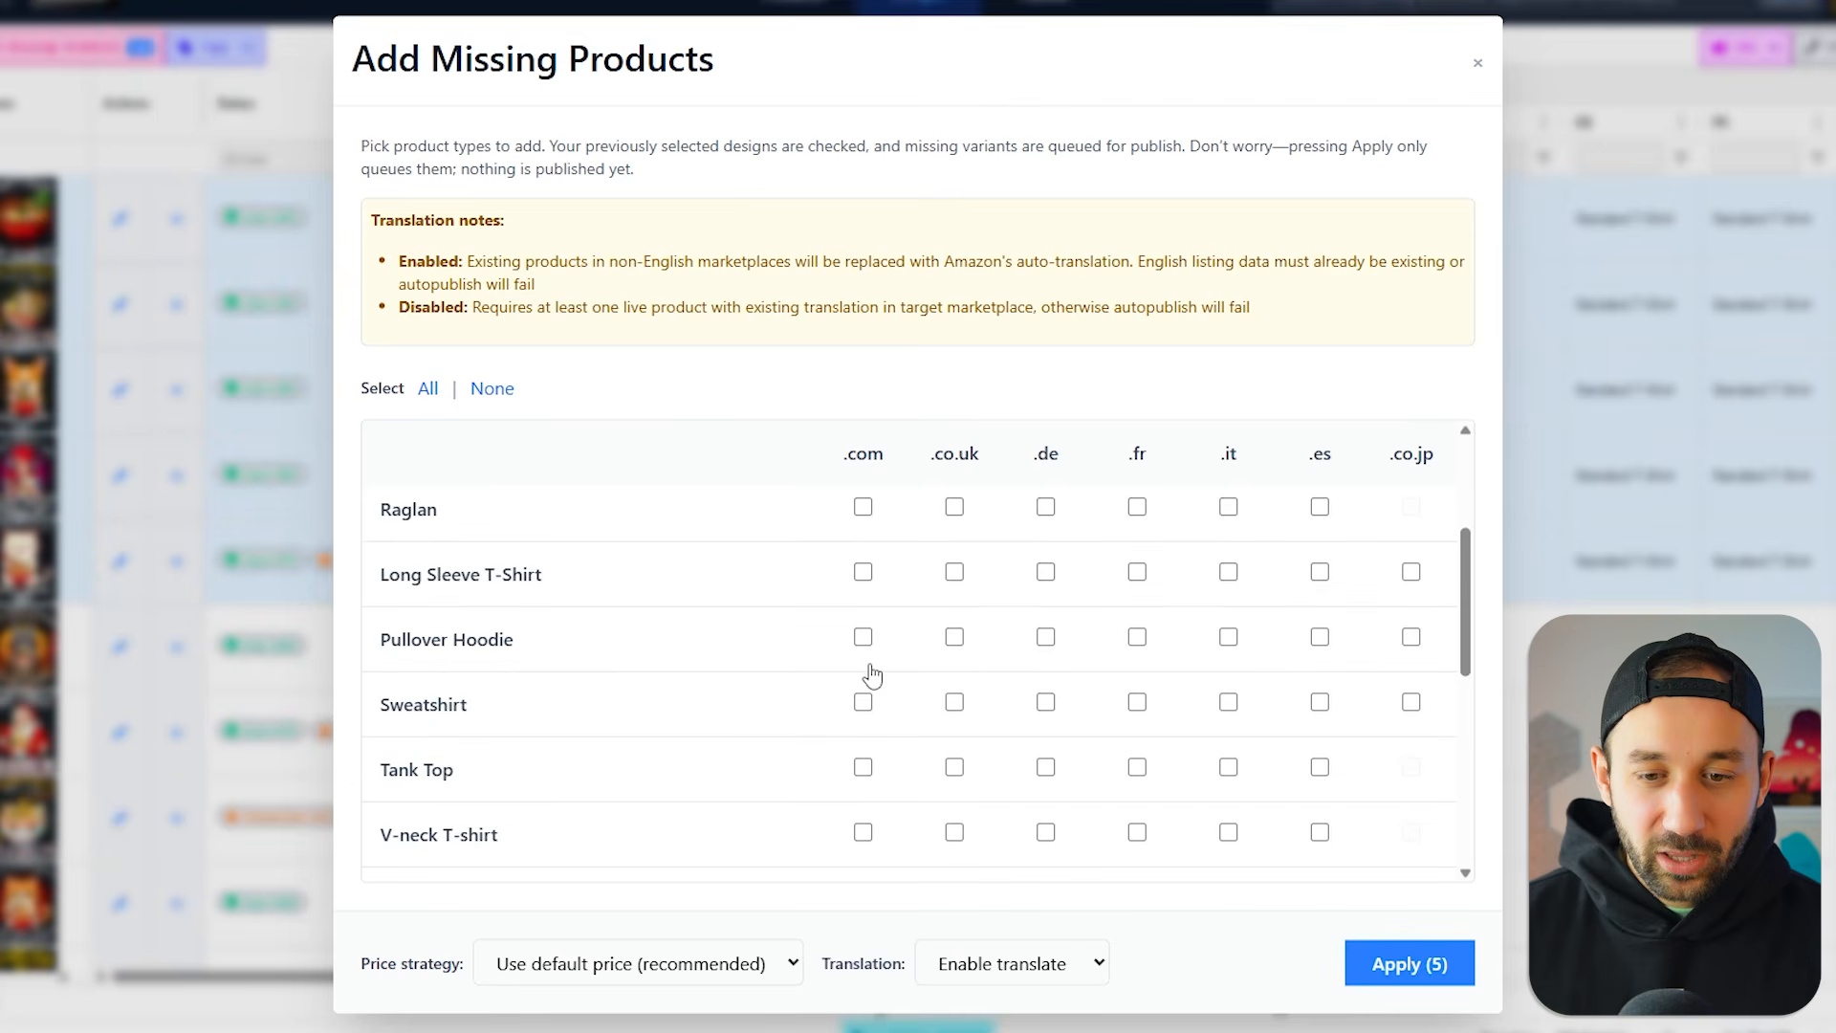
scroll(872, 679, "up", 3)
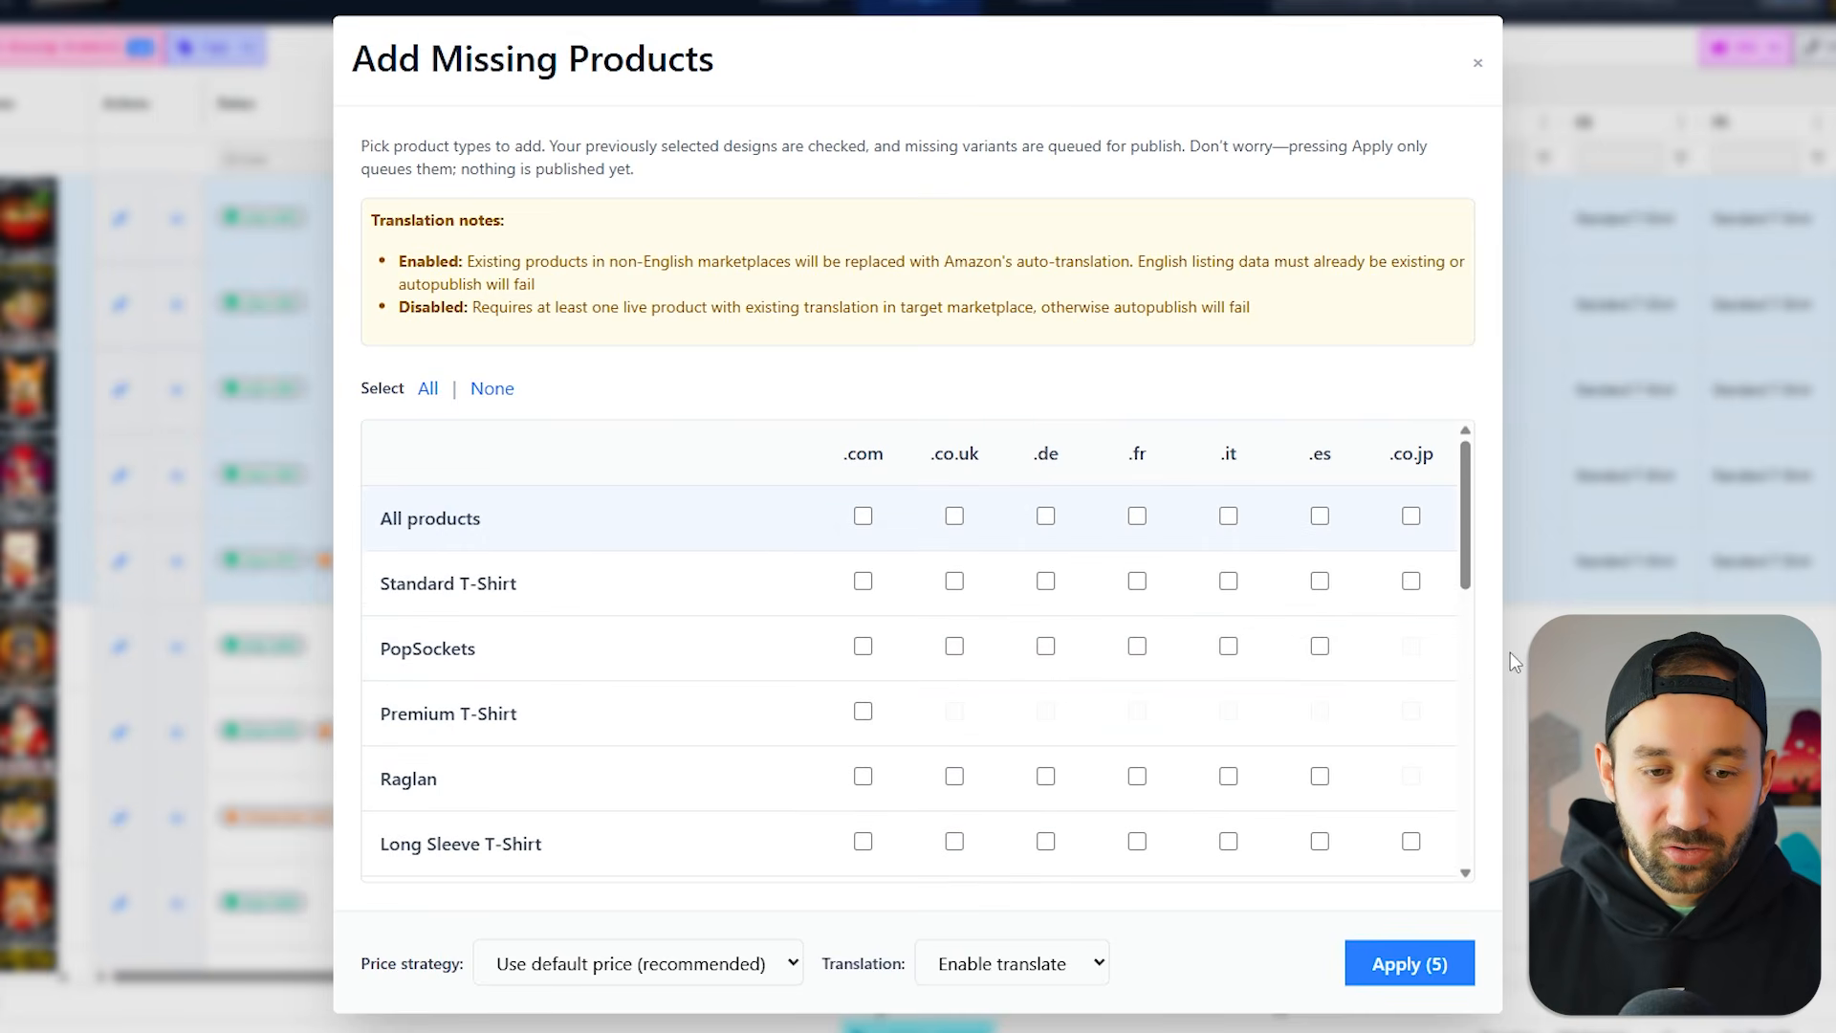
Step: Add the Raglan for .com to the product selection
scroll(943, 615, "down", 2)
scroll(894, 594, "up", 1)
scroll(880, 588, "down", 1)
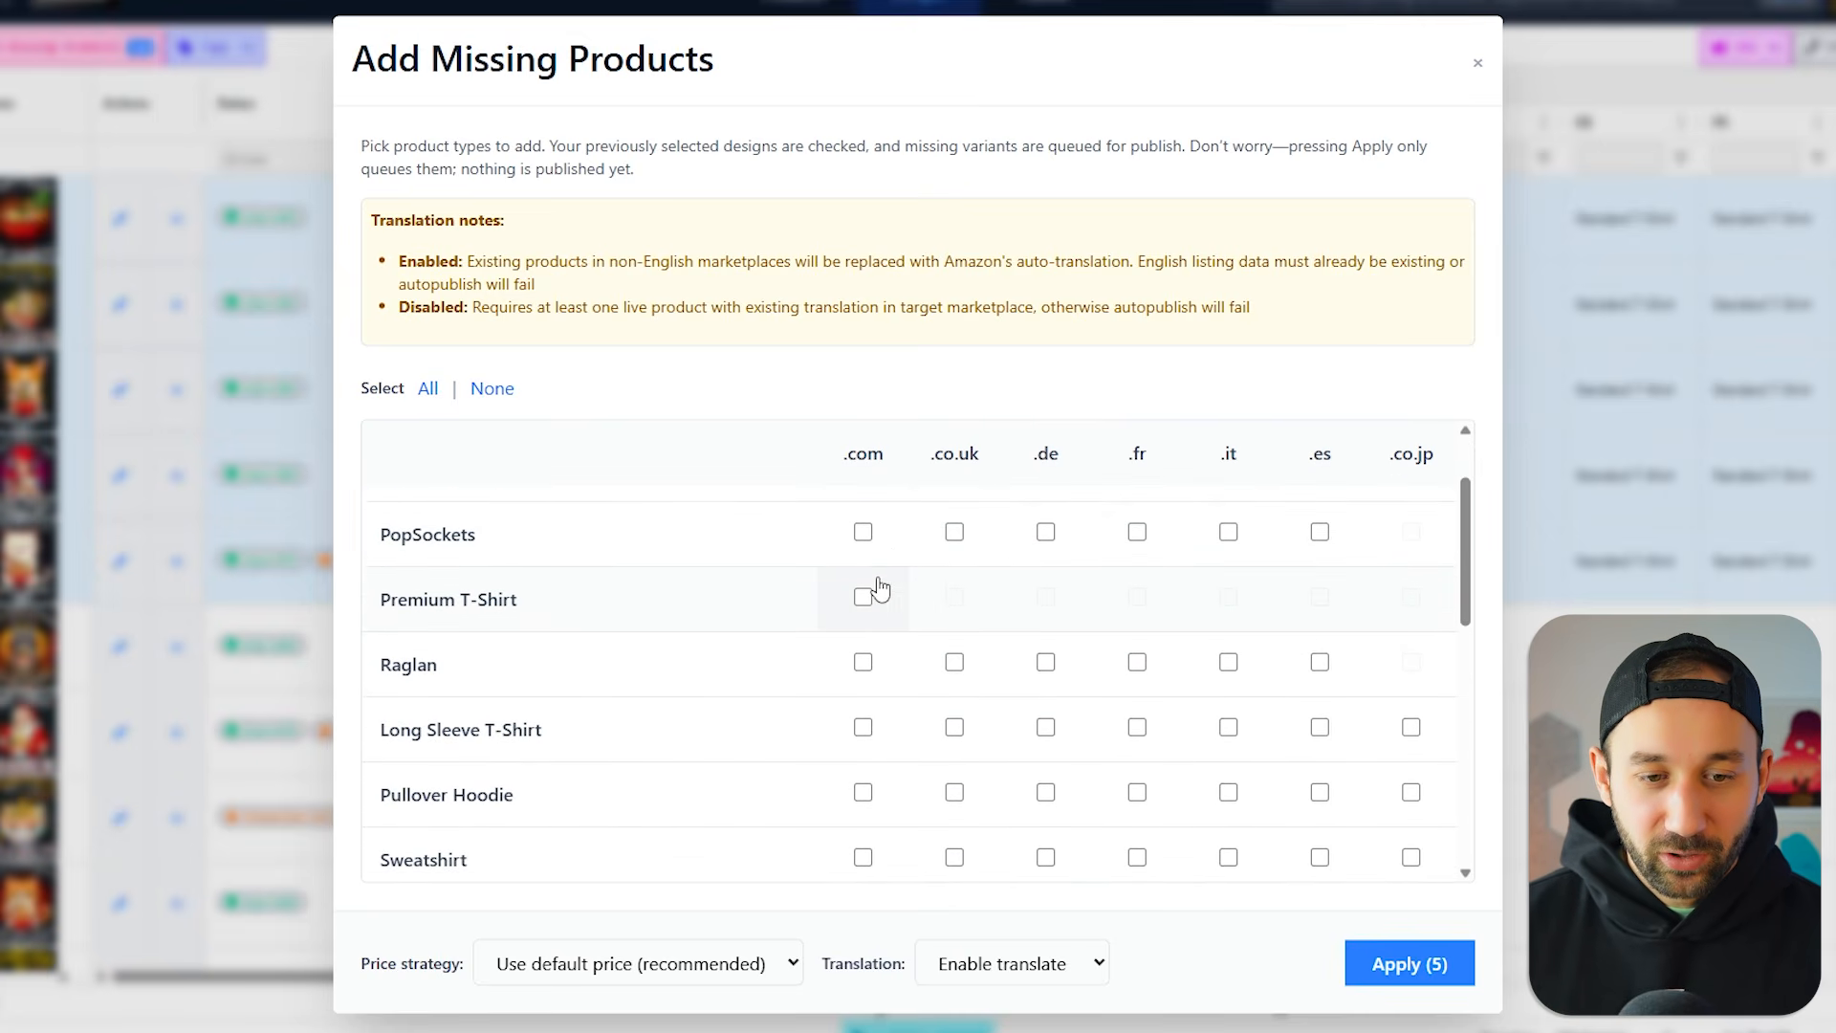
scroll(855, 689, "down", 1)
left_click(864, 549)
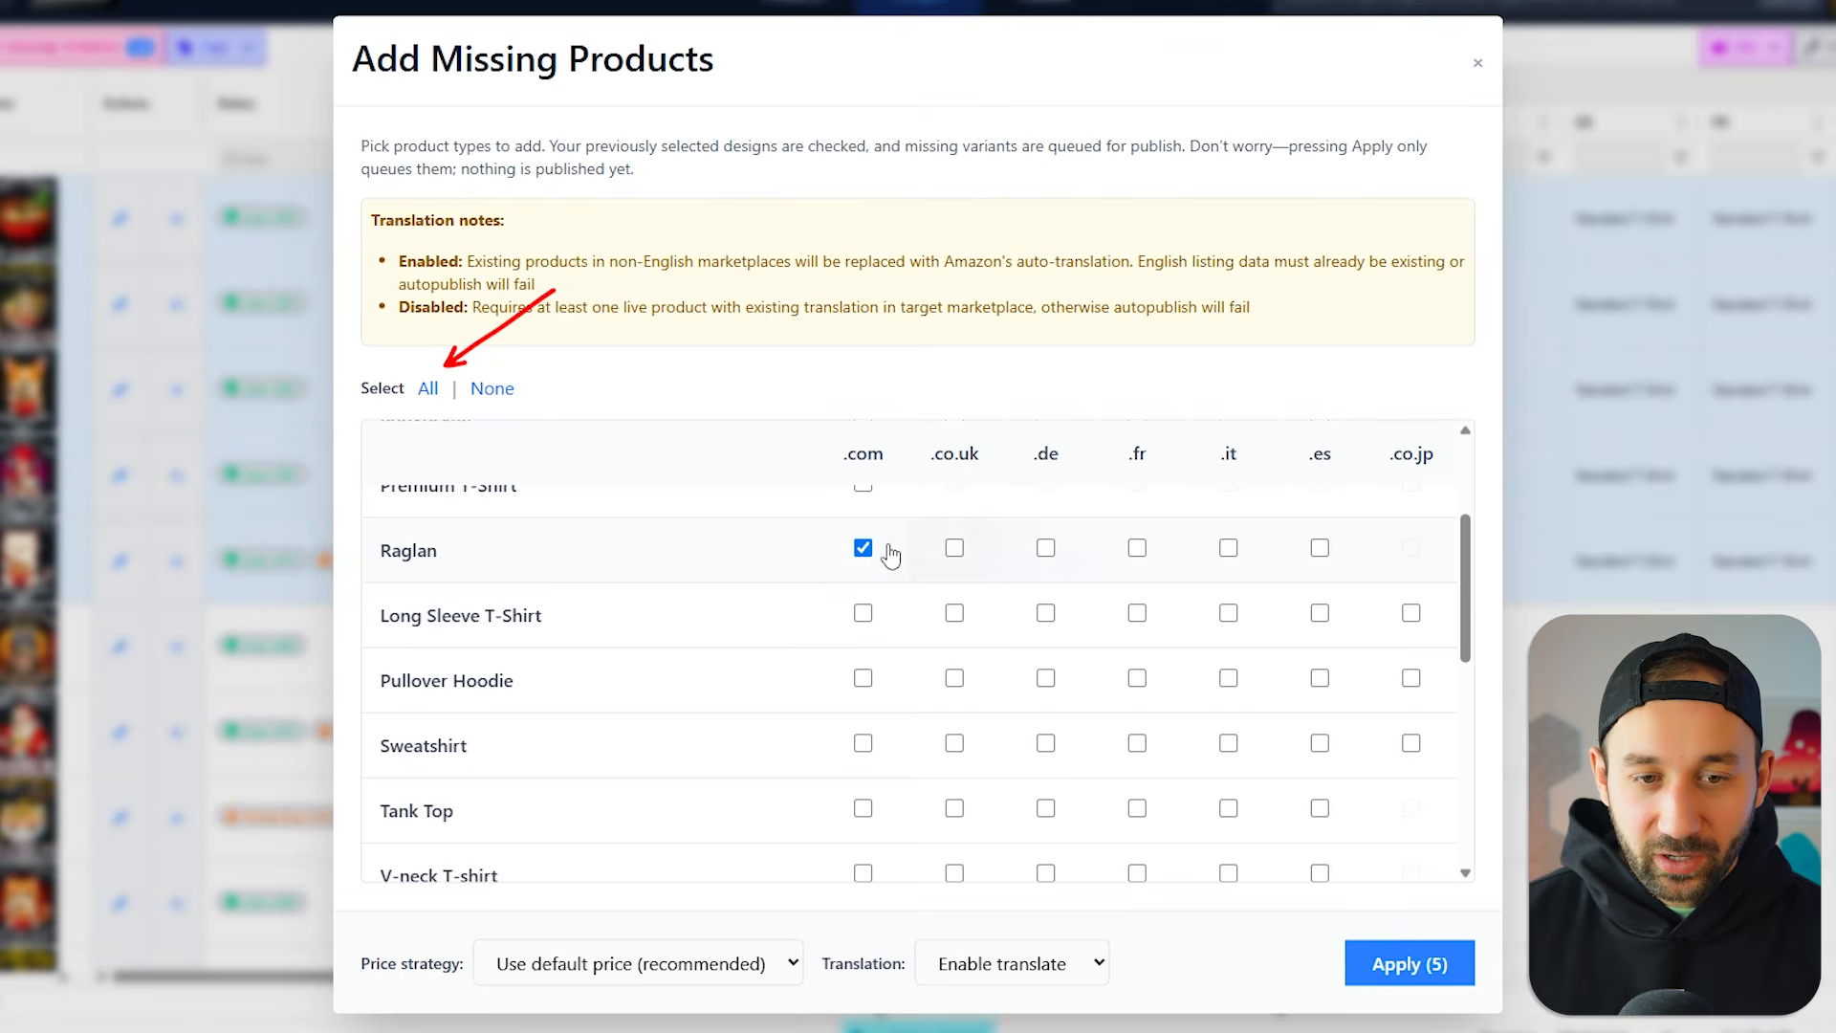
Step: Select all product types for every marketplace, and toggle the Apple iPhone Case off and on for .com and .co.uk
left_click(427, 389)
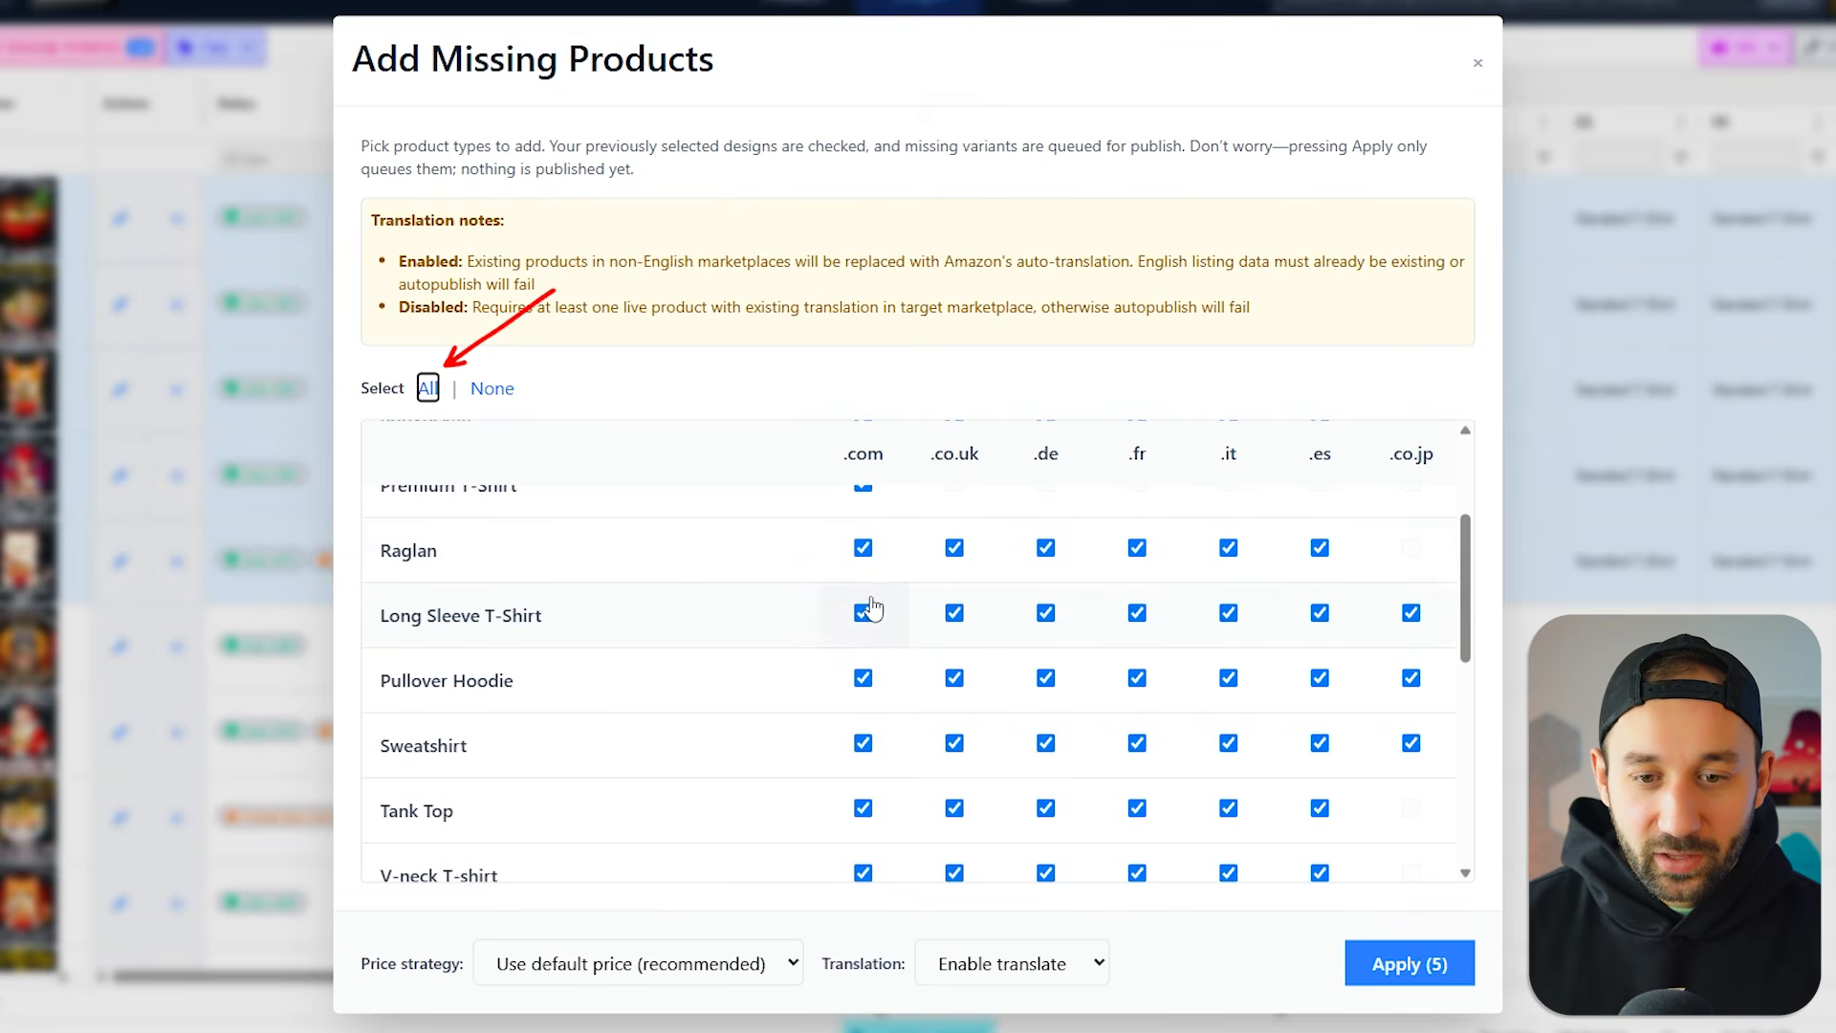
scroll(873, 608, "down", 3)
left_click(864, 661)
left_click(954, 660)
left_click(865, 660)
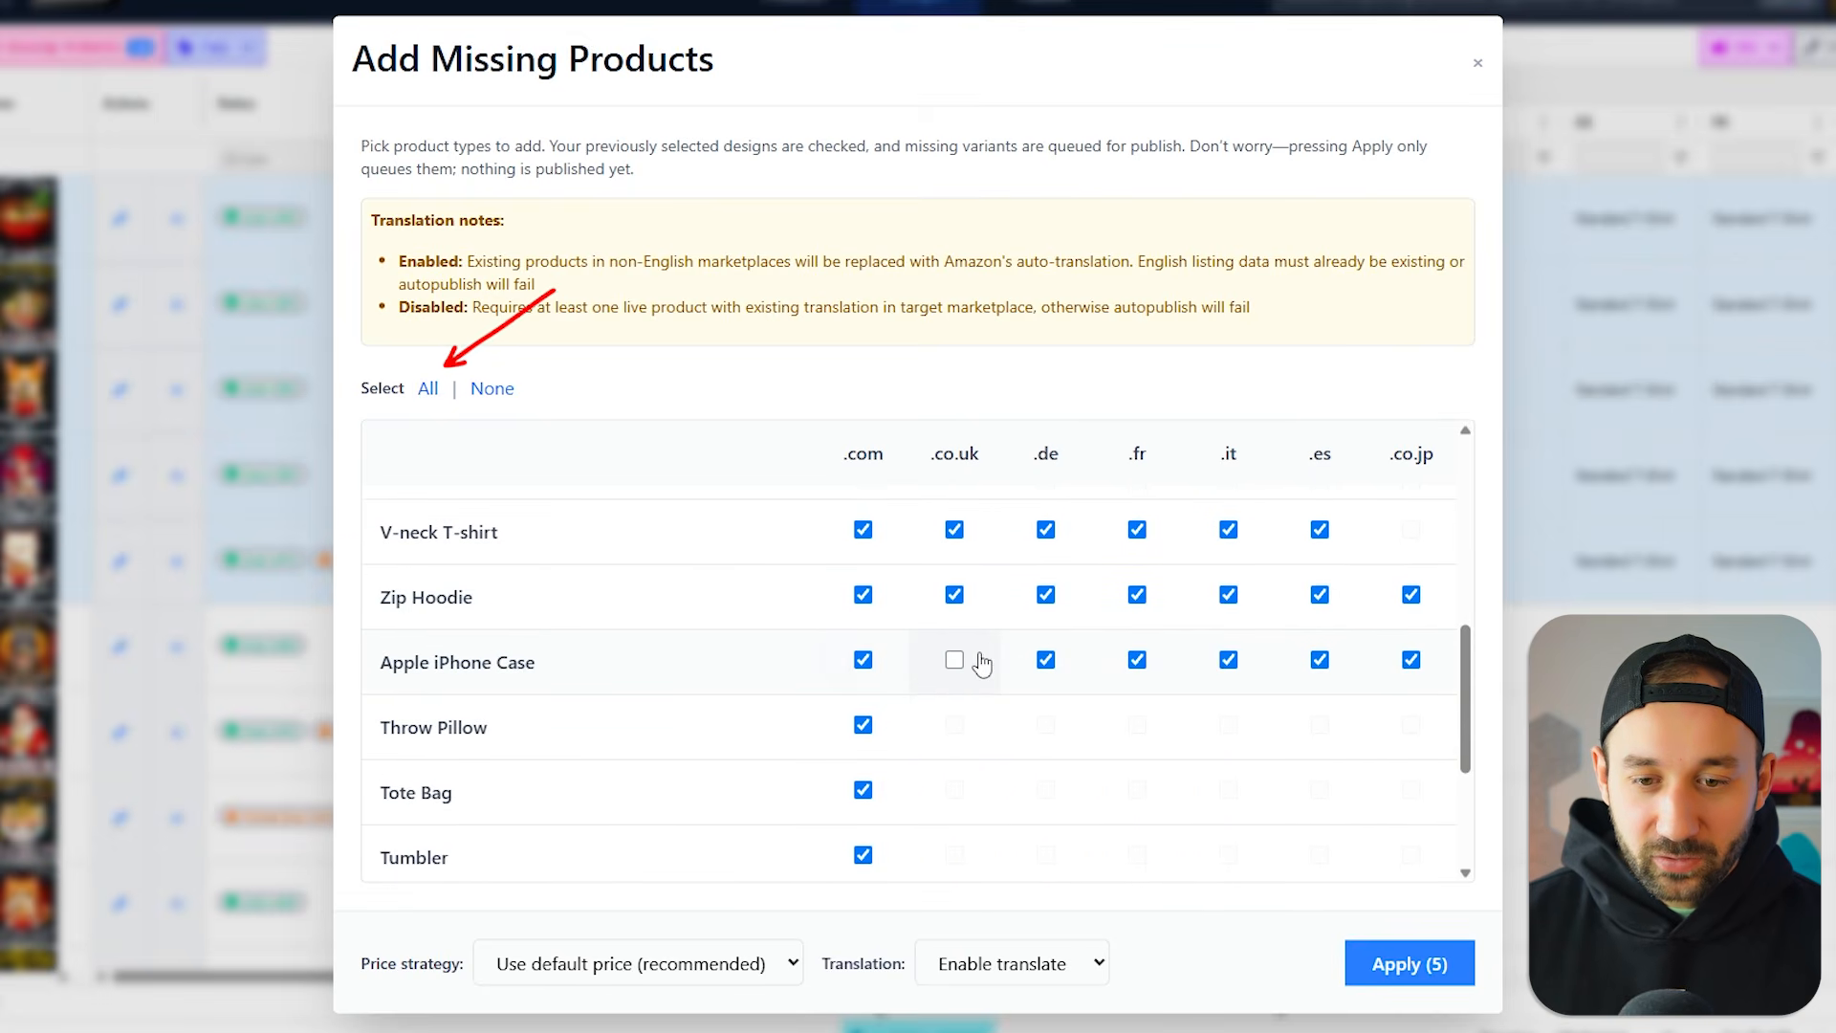
left_click(981, 662)
Step: Toggle the All products row off and back on for .com, .co.uk and .de
scroll(947, 679, "up", 5)
left_click(869, 525)
left_click(868, 525)
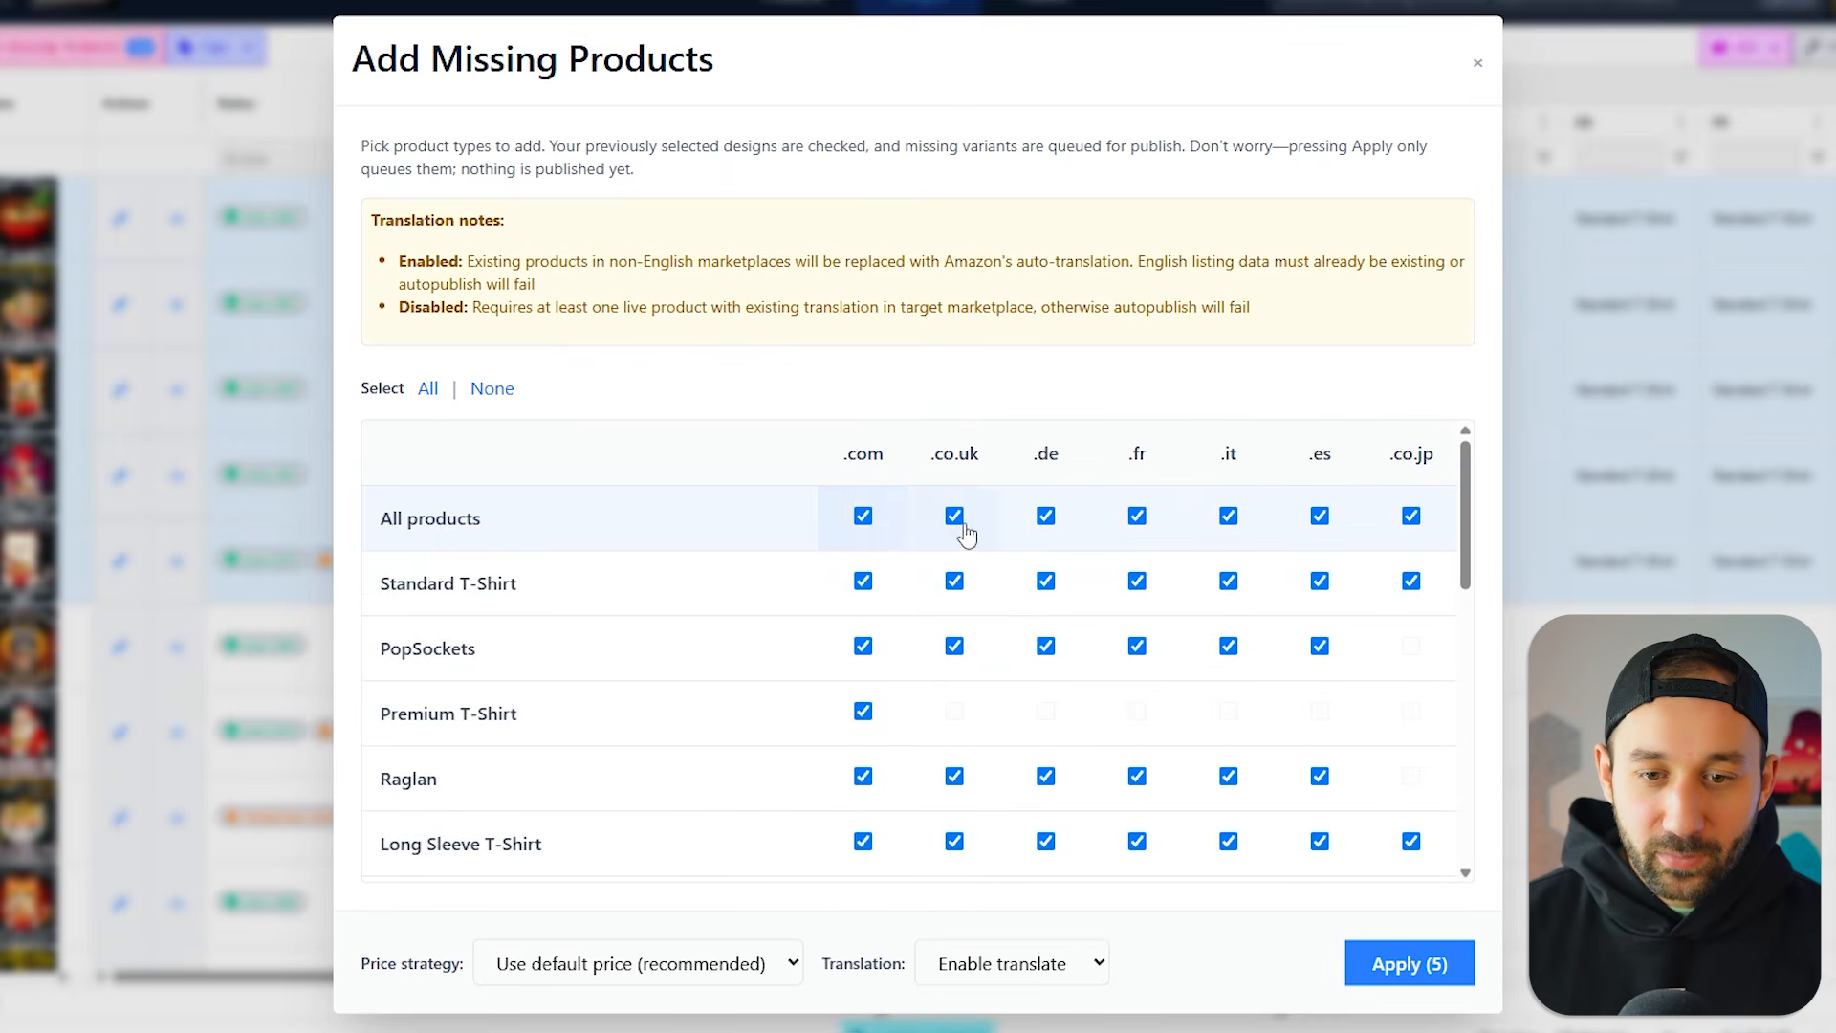
left_click(964, 529)
left_click(961, 524)
left_click(1045, 520)
left_click(1045, 520)
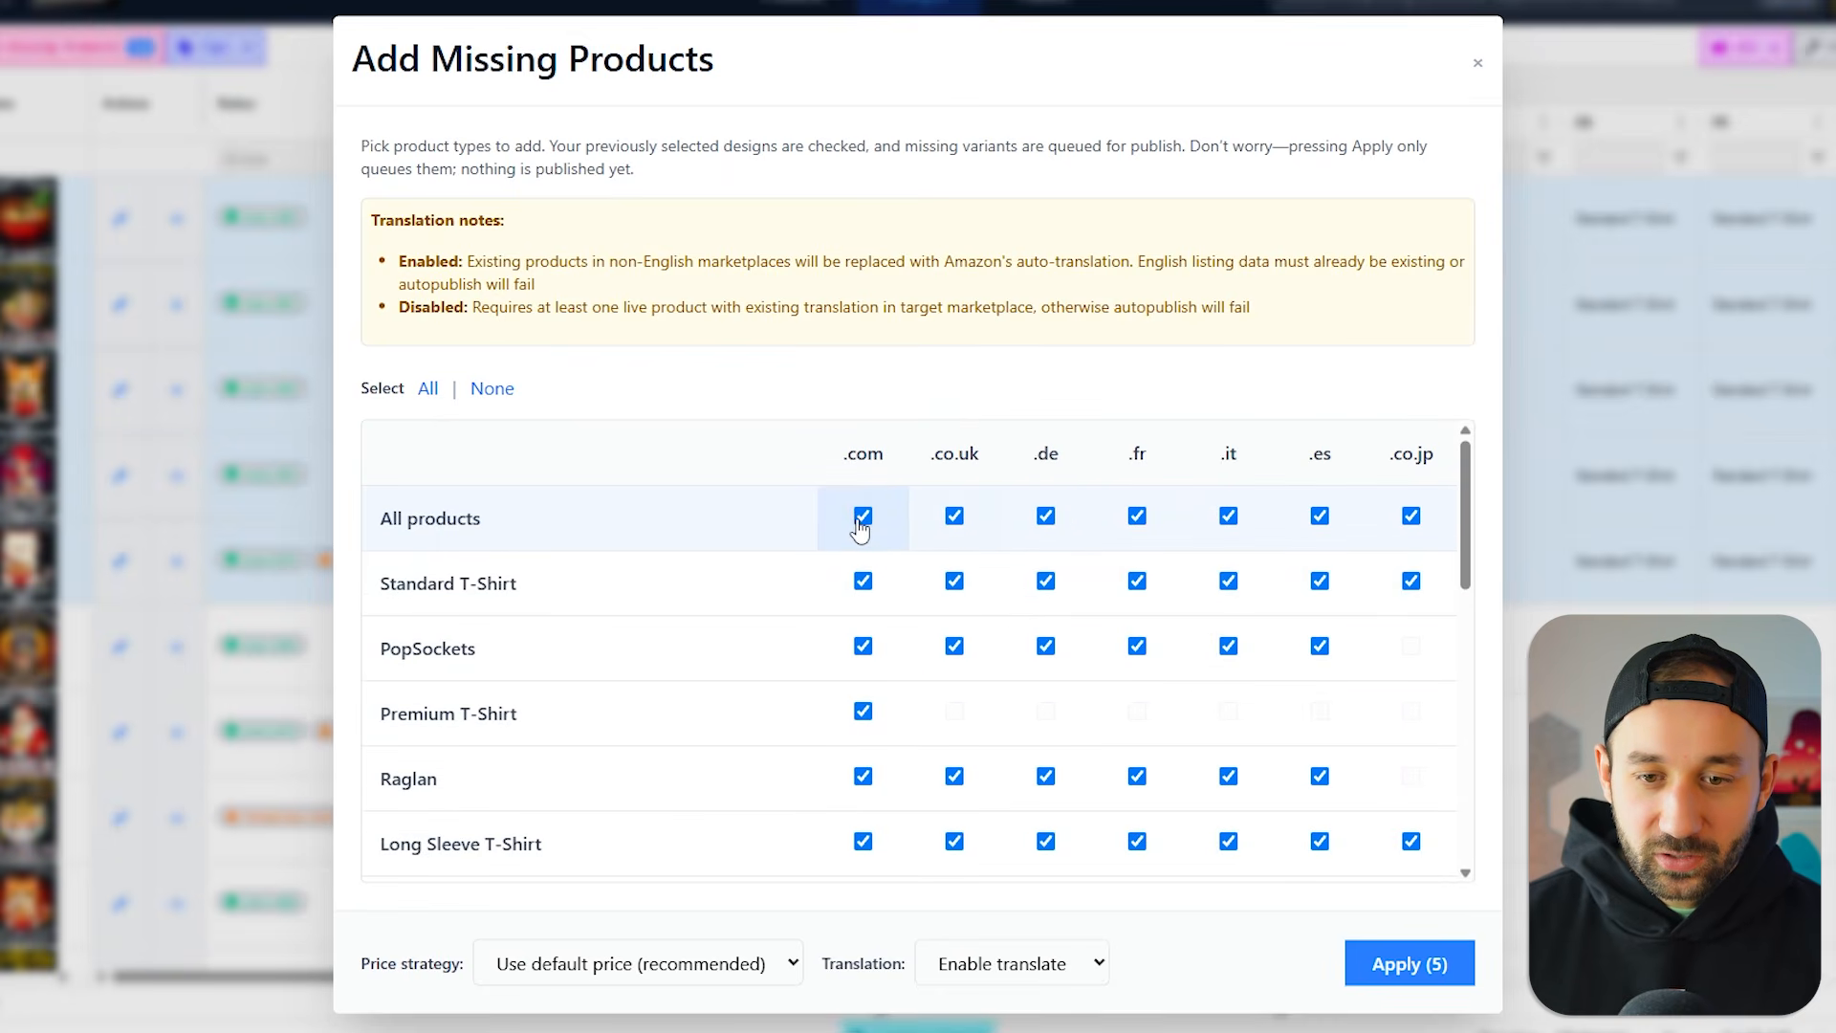
Step: Clear the whole product selection and choose only the Comfort Colors Heavyweight T-Shirt for .com
left_click(493, 388)
scroll(929, 679, "down", 10)
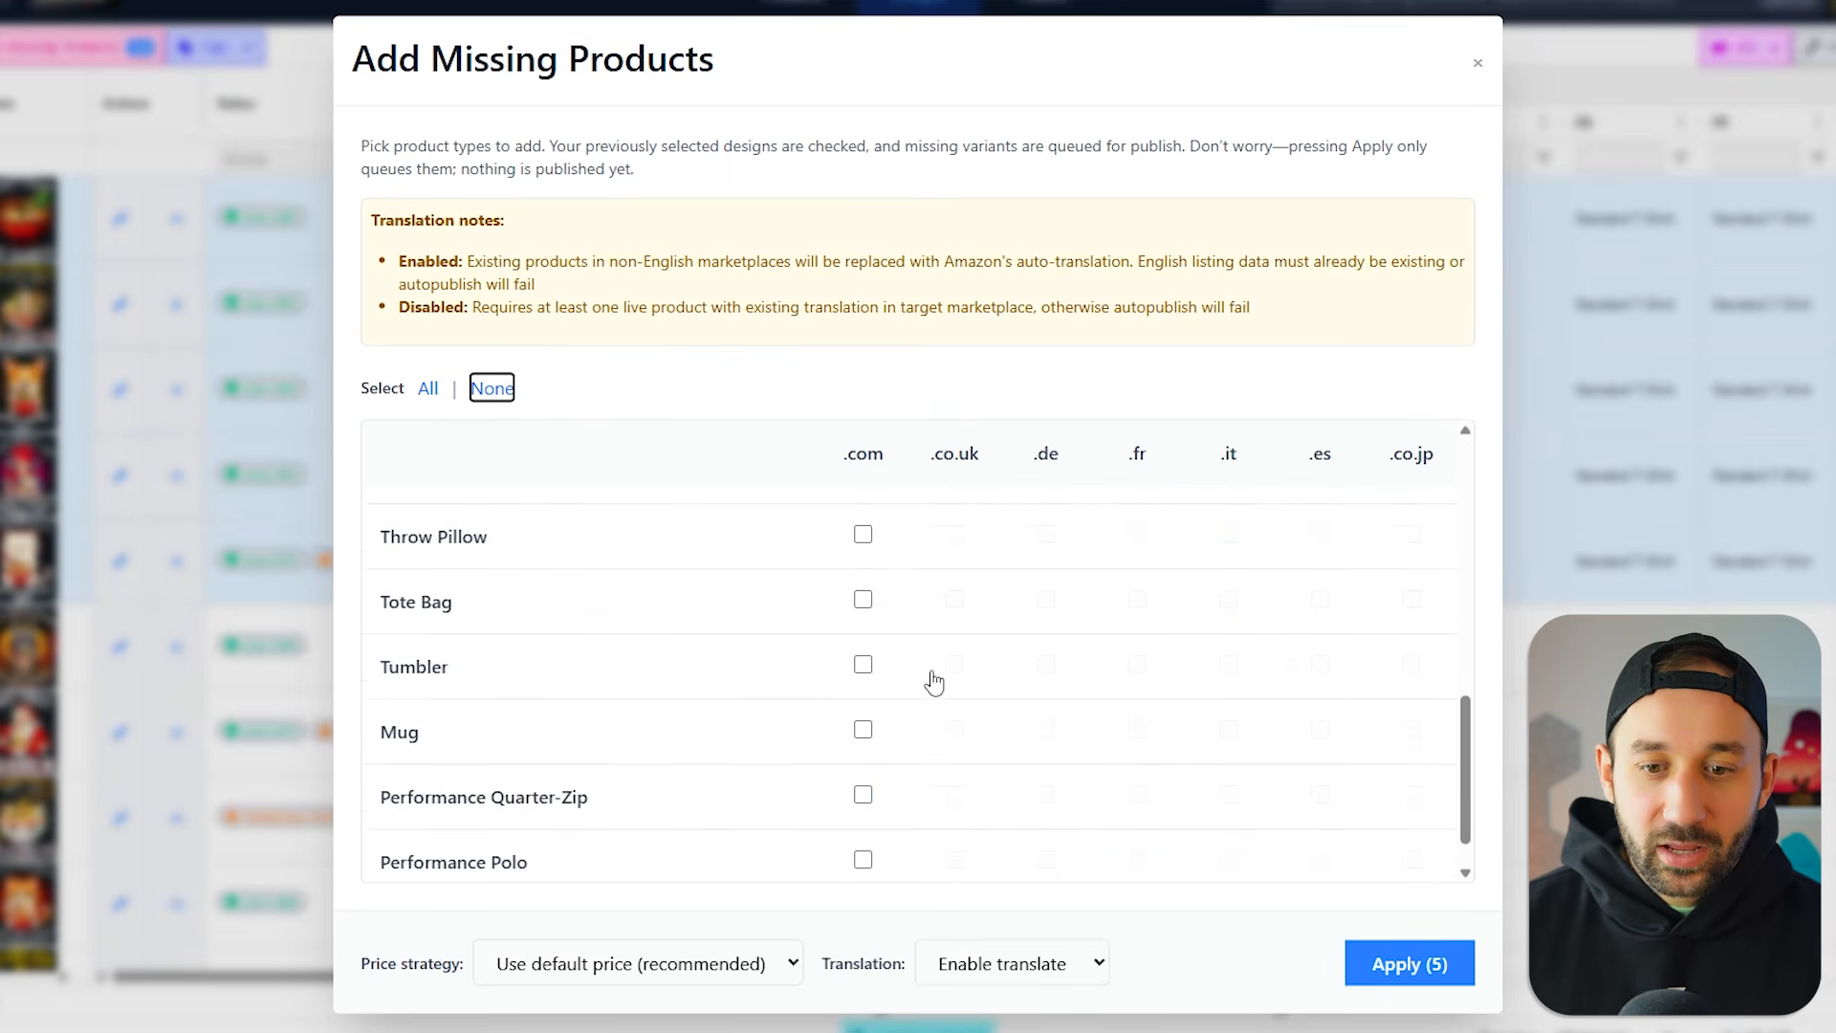
left_click(872, 864)
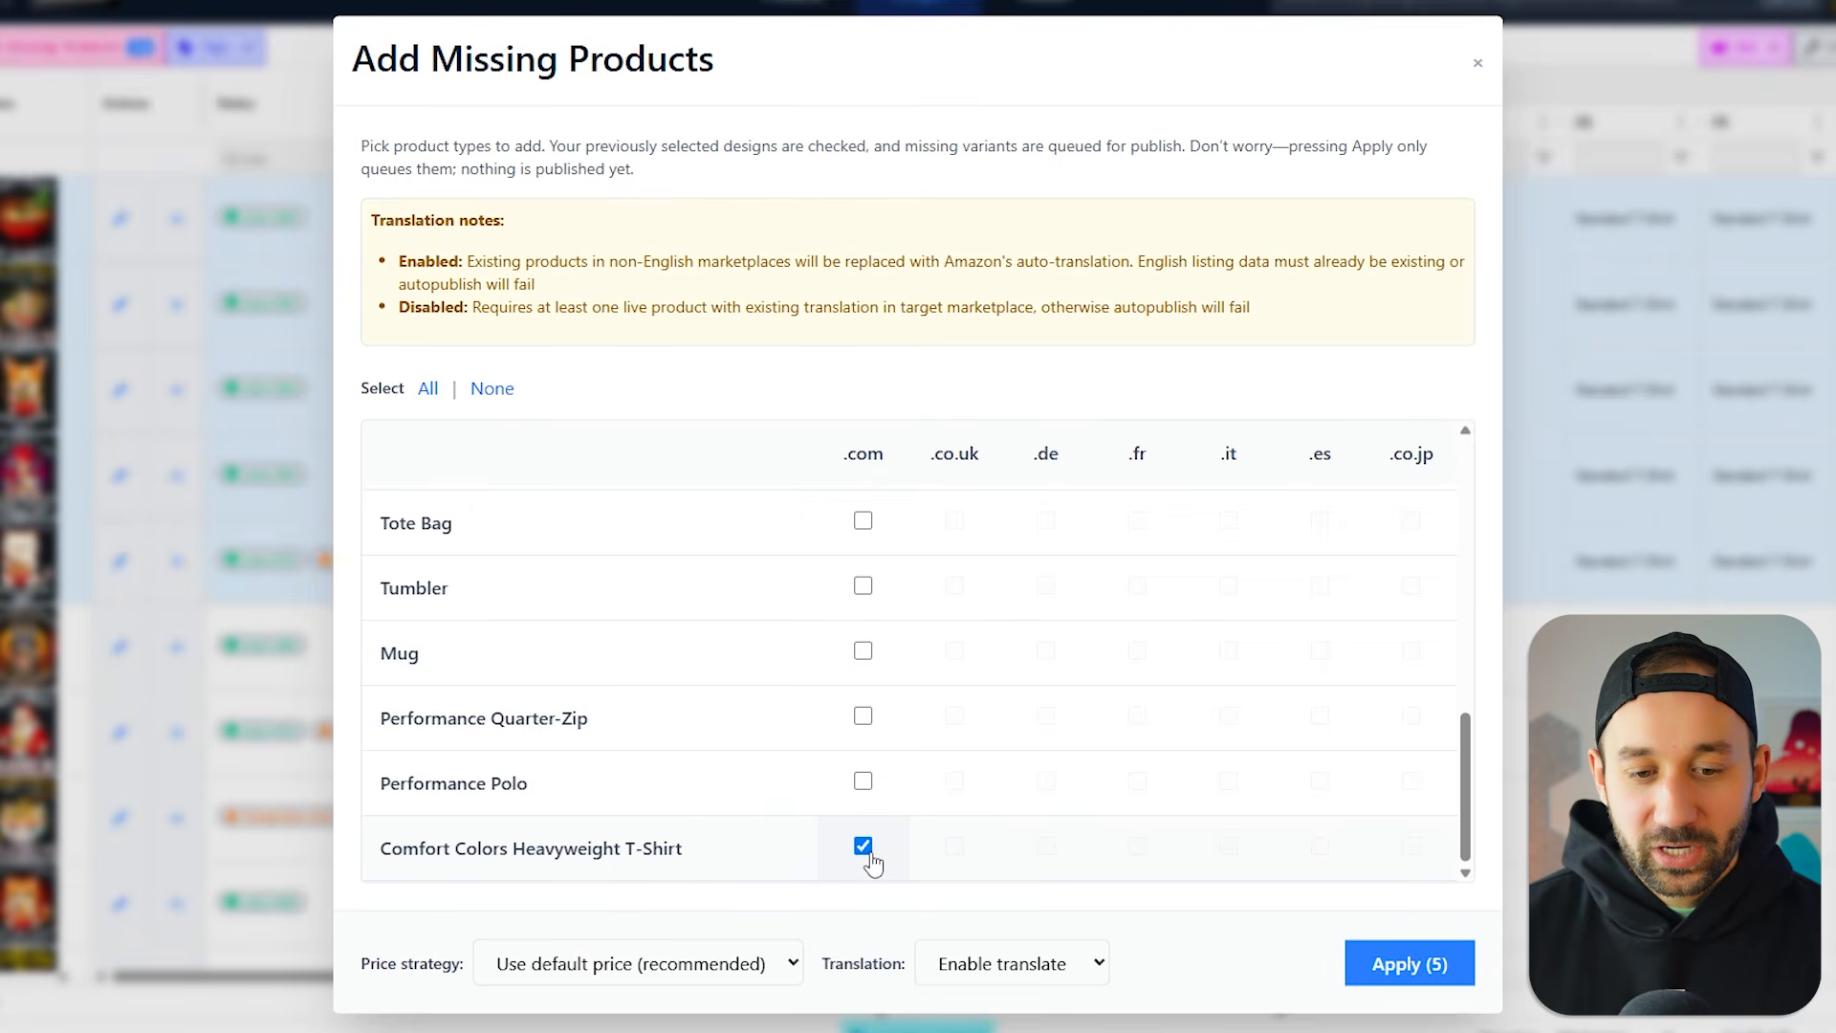
Step: Set the price strategy to Use default price (recommended) and the translation option to Disable translate
left_click(736, 985)
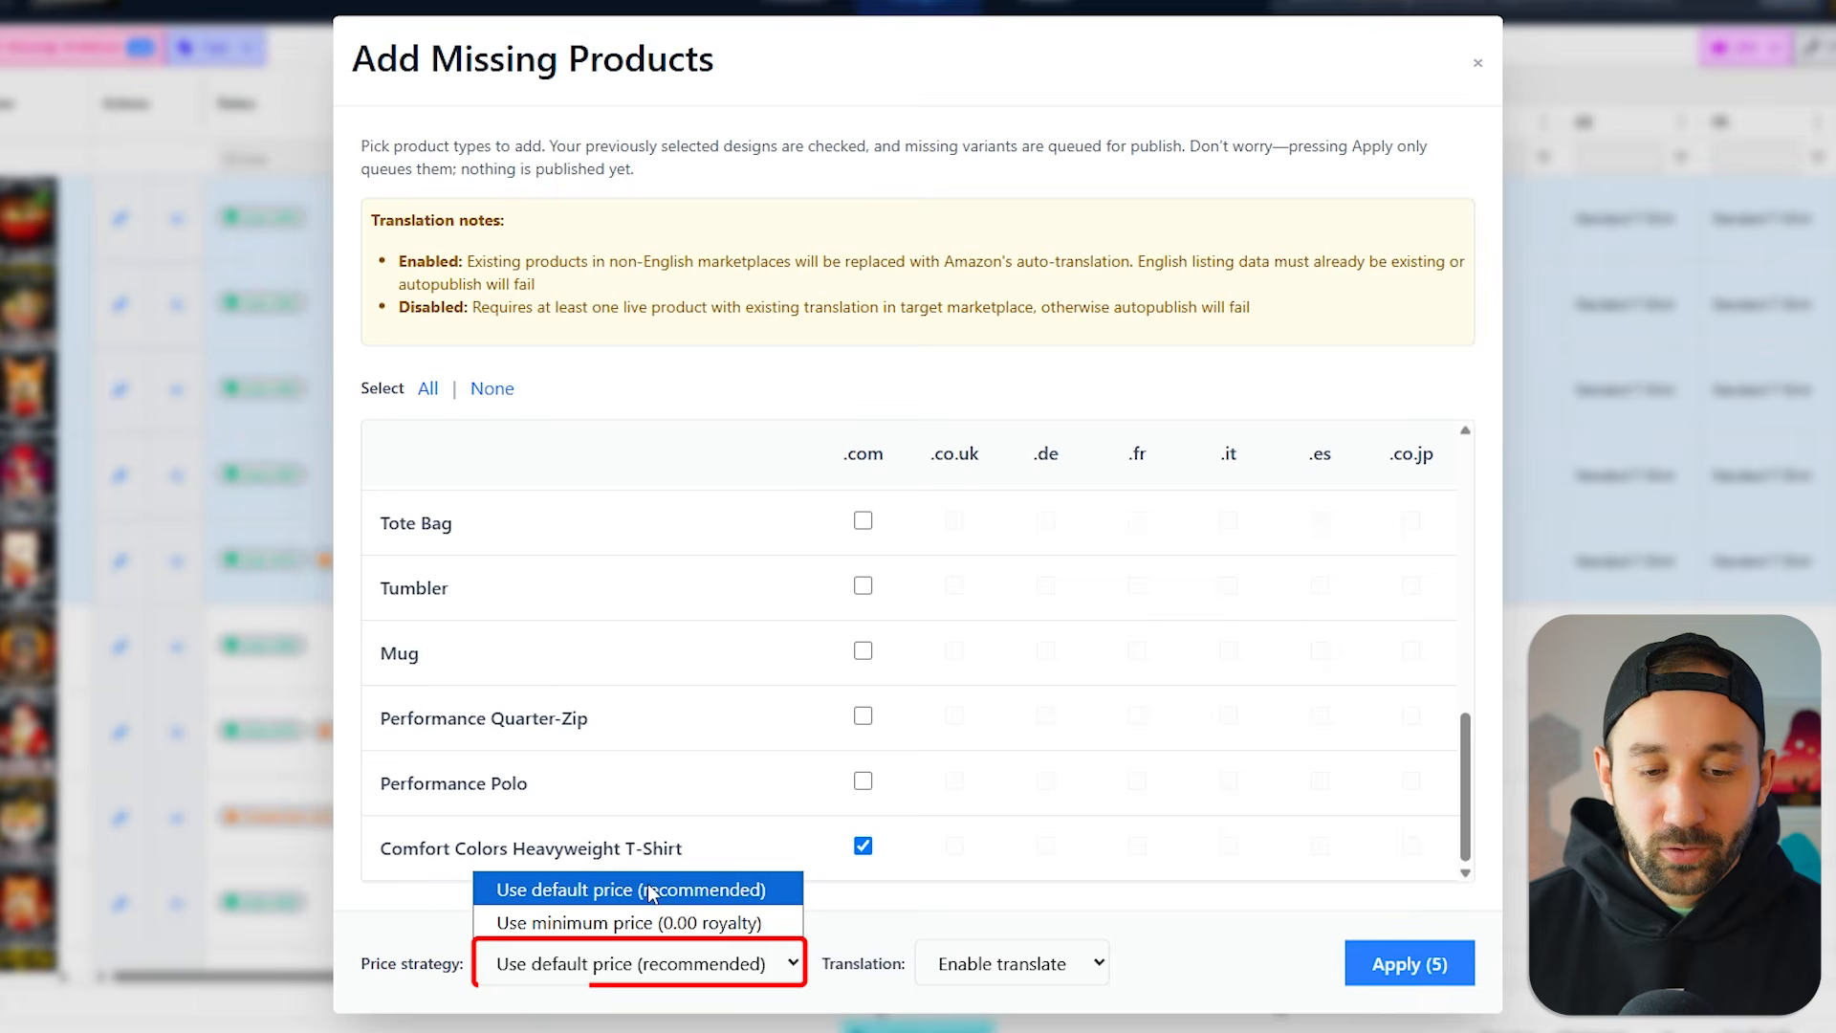
left_click(651, 892)
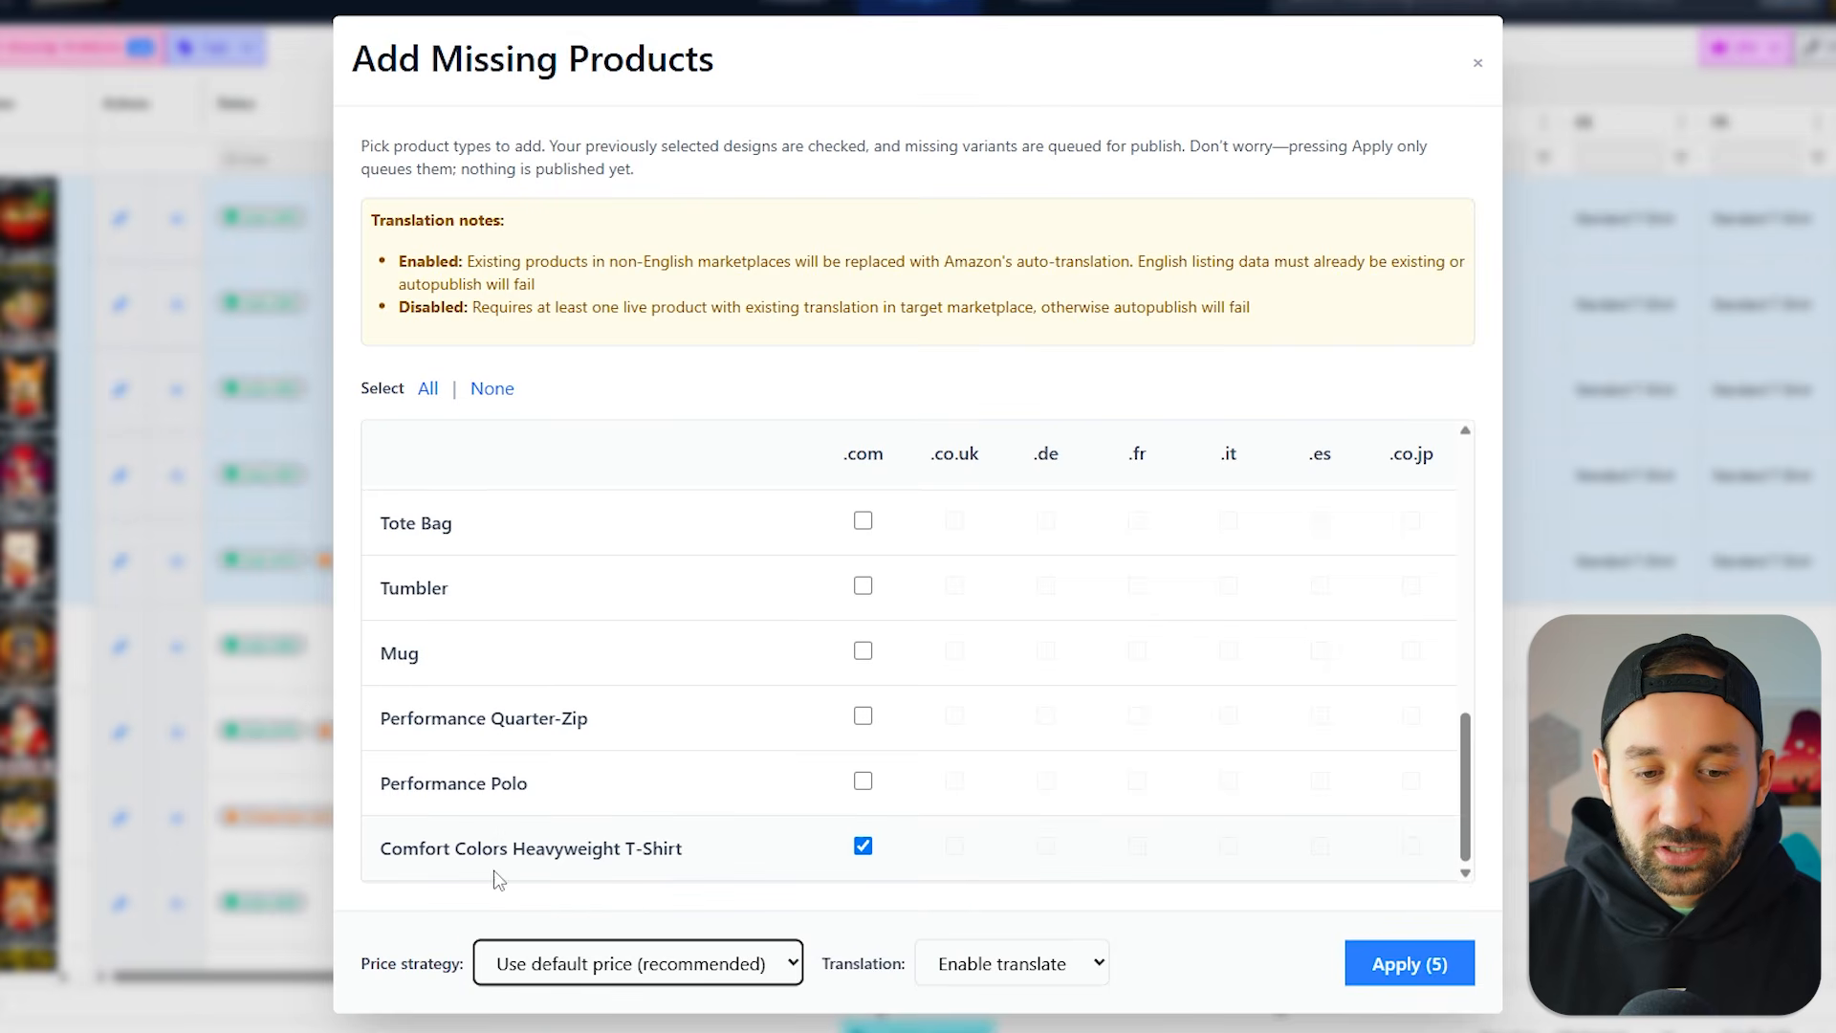
left_click(1100, 966)
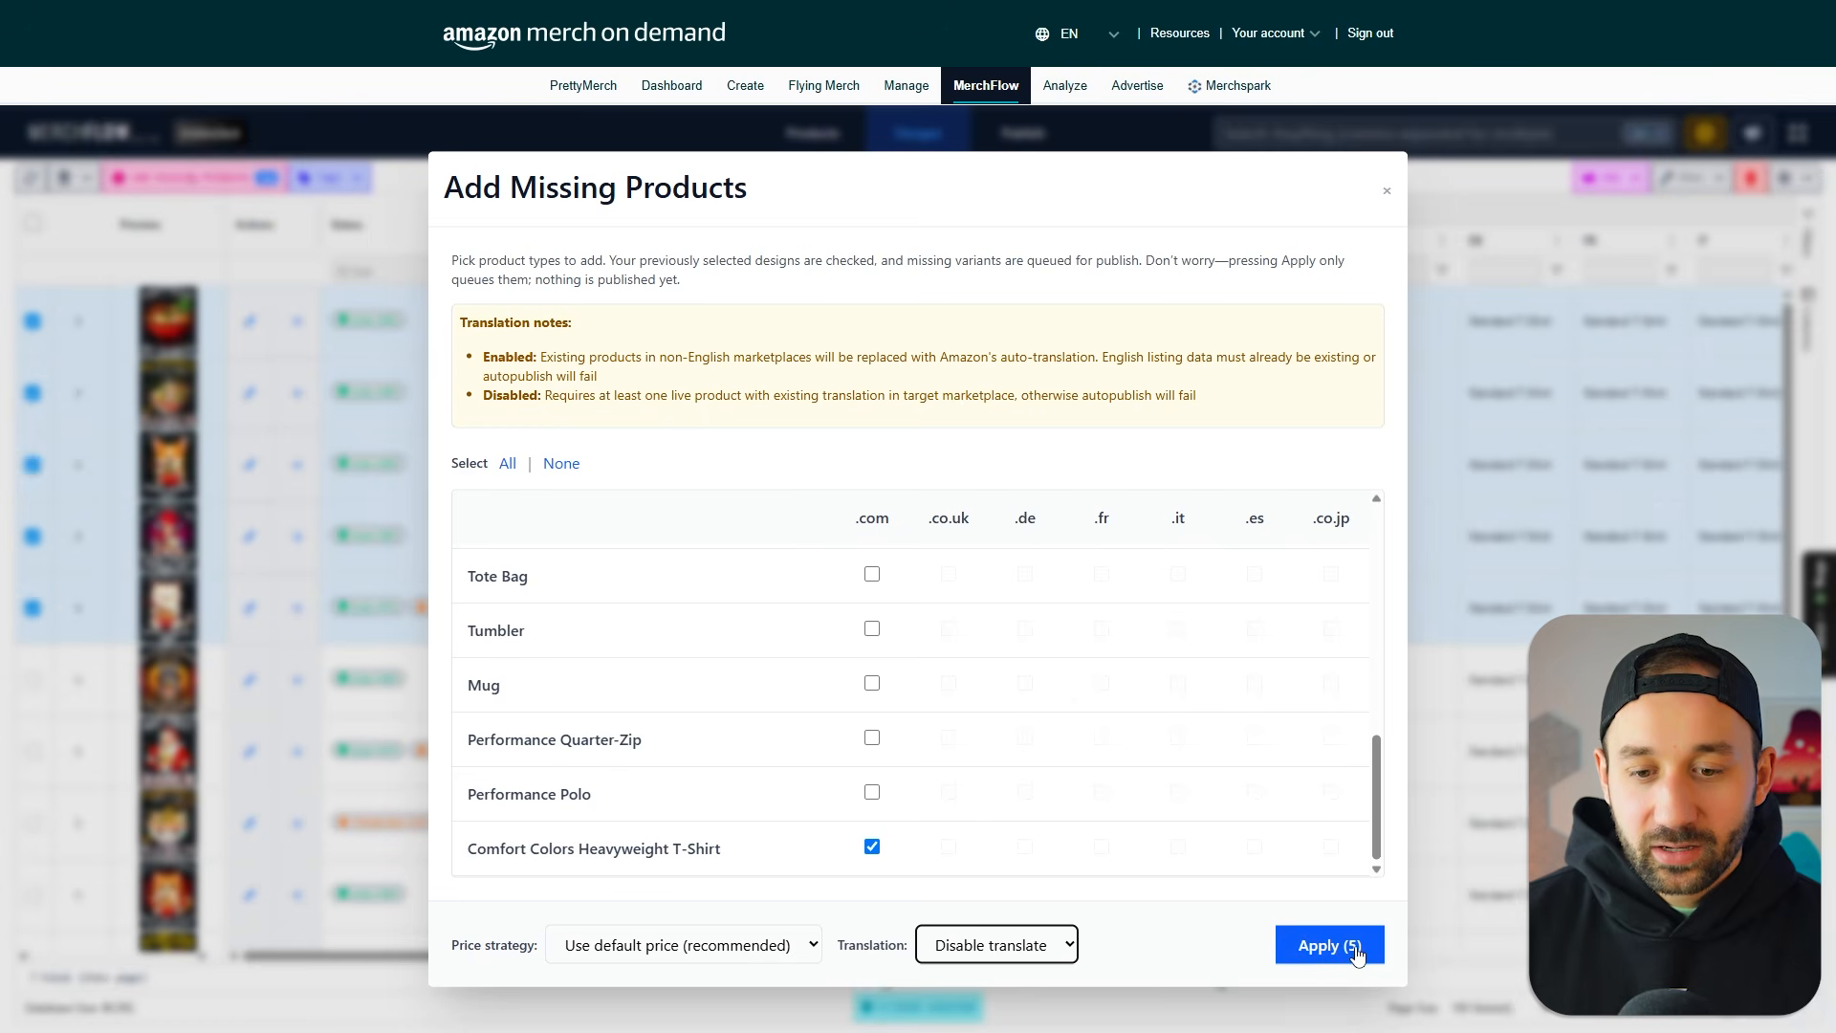
Step: Apply the missing products to the publish queue and publish all queued entries
left_click(1357, 950)
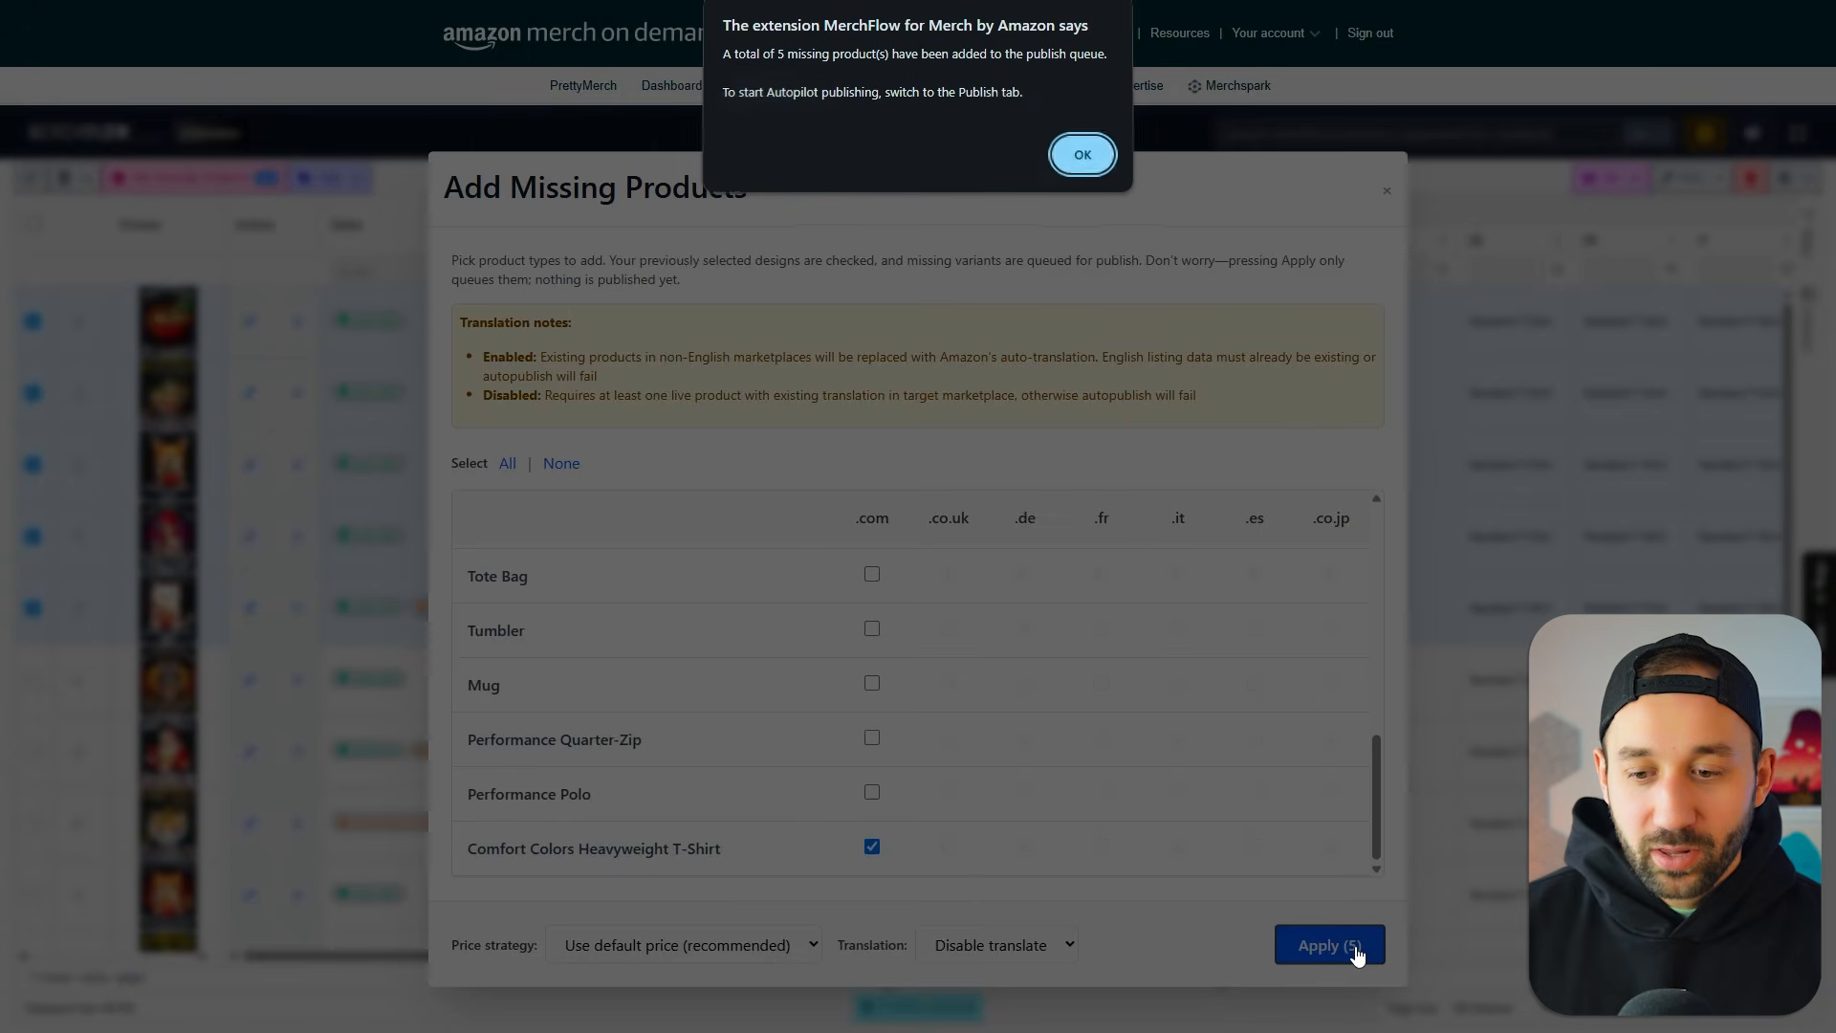
left_click(1083, 158)
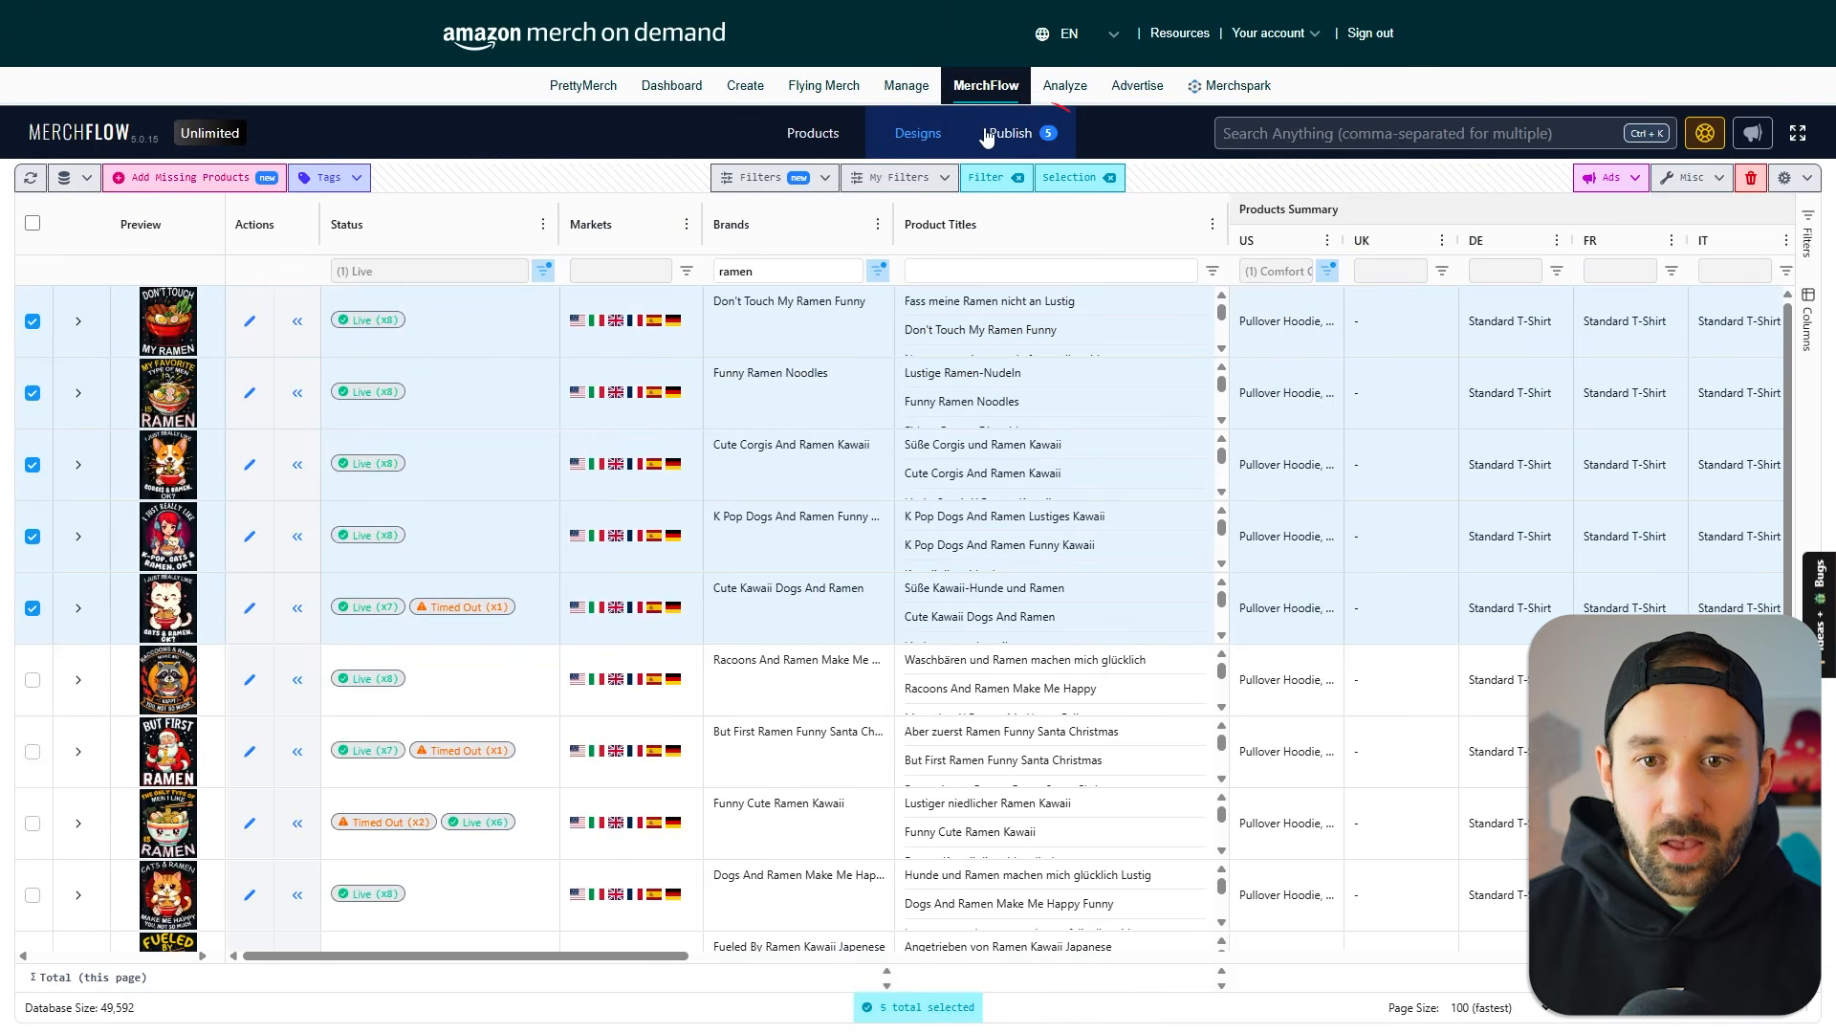
left_click(1040, 139)
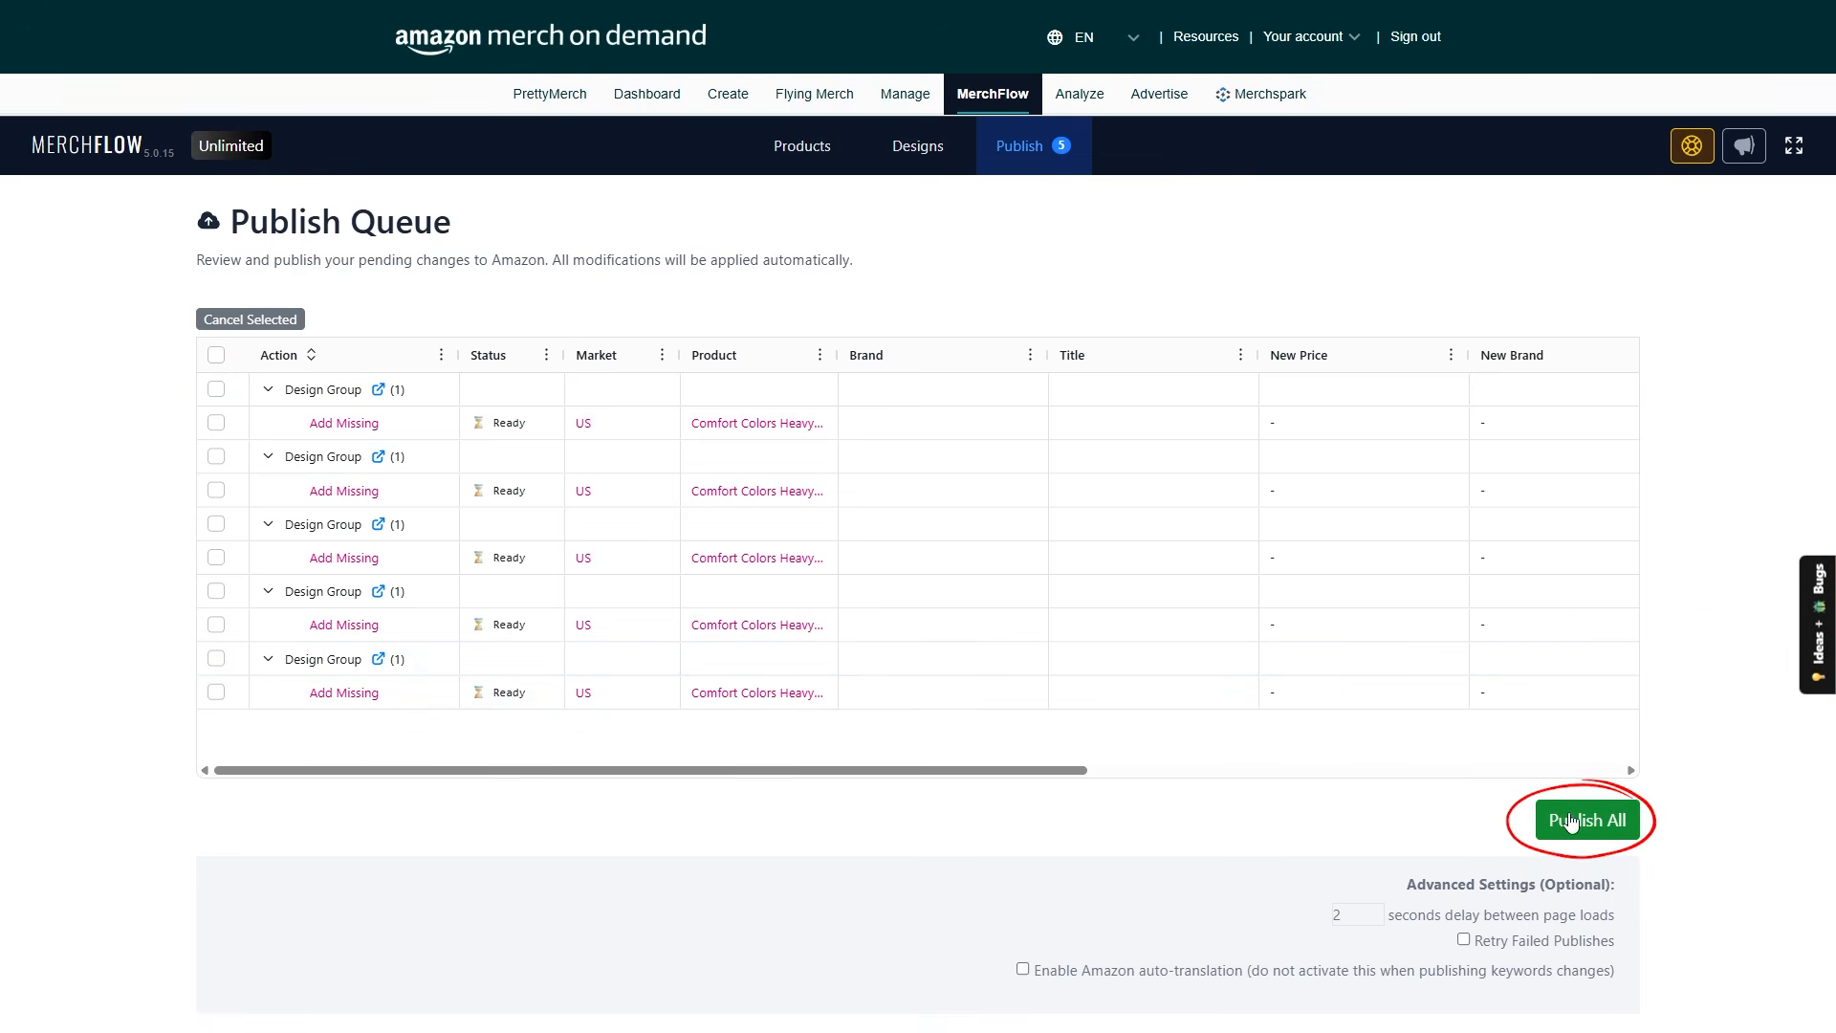
left_click(1606, 824)
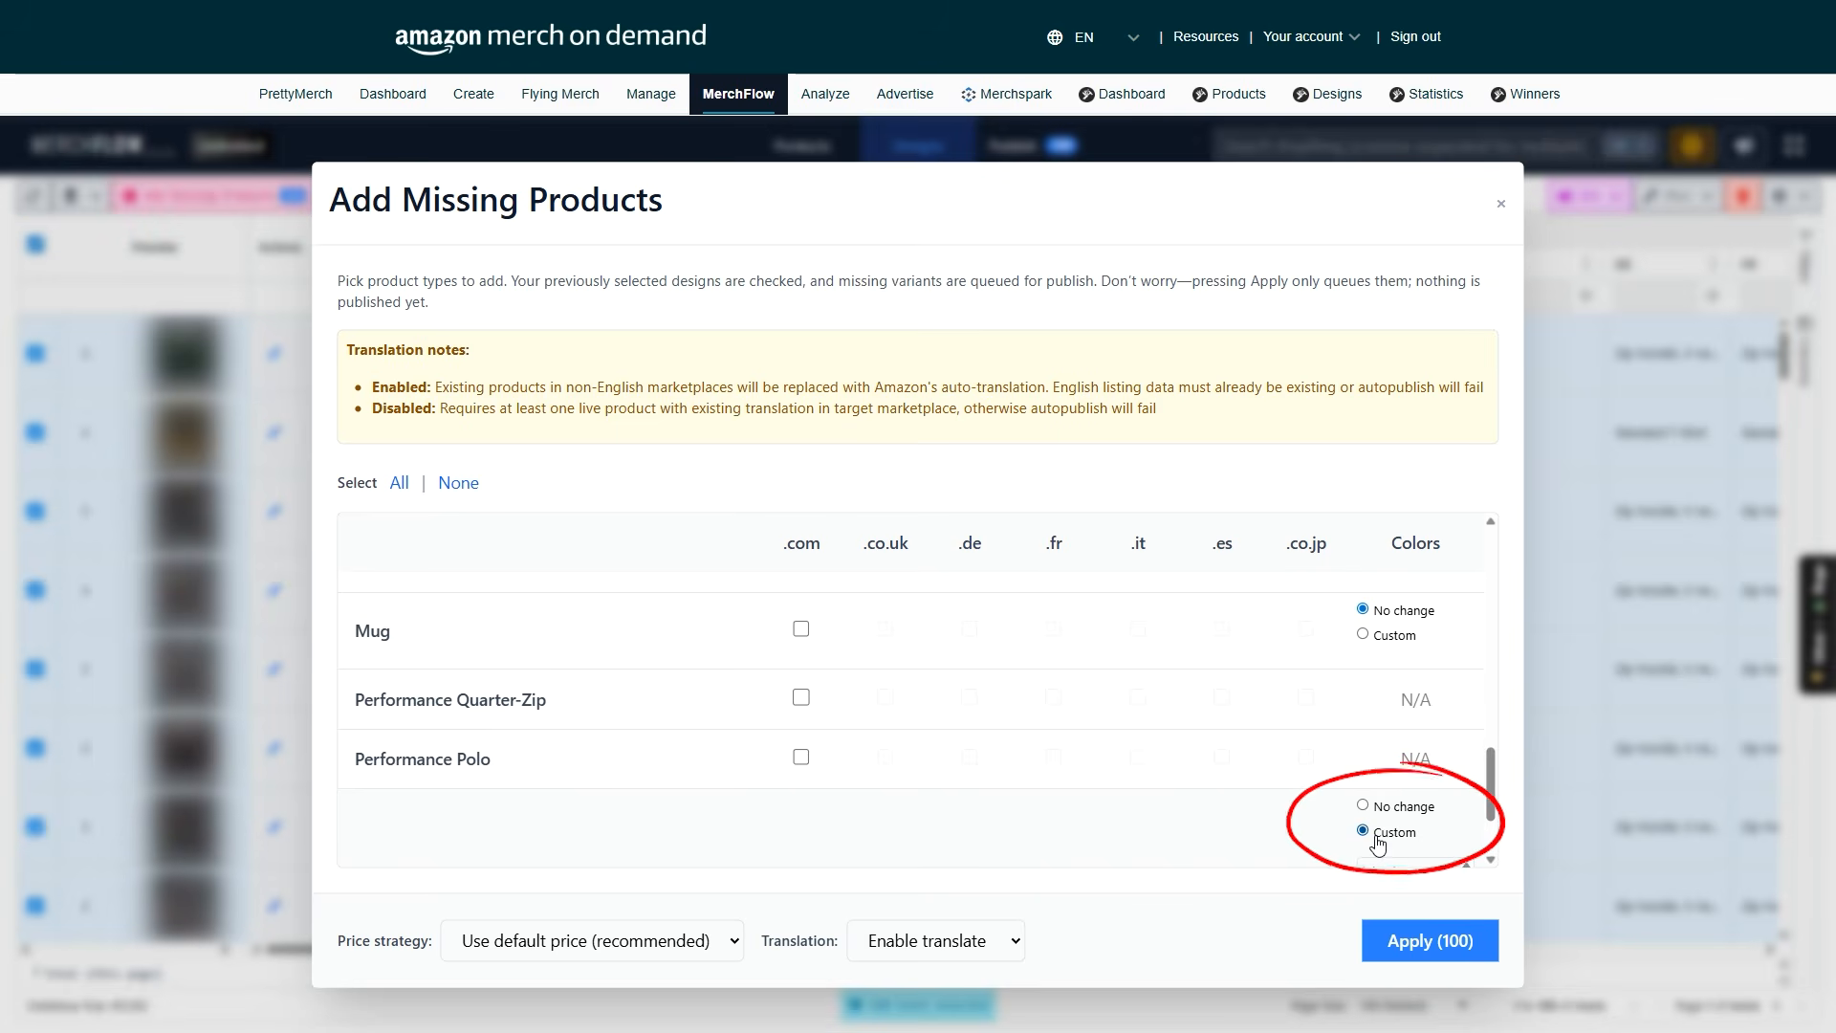
Step: Switch the Colors option of the Comfort Colors Heavyweight T-Shirt to Custom and show the start of its color list
left_click(1376, 838)
scroll(1348, 756, "down", 1)
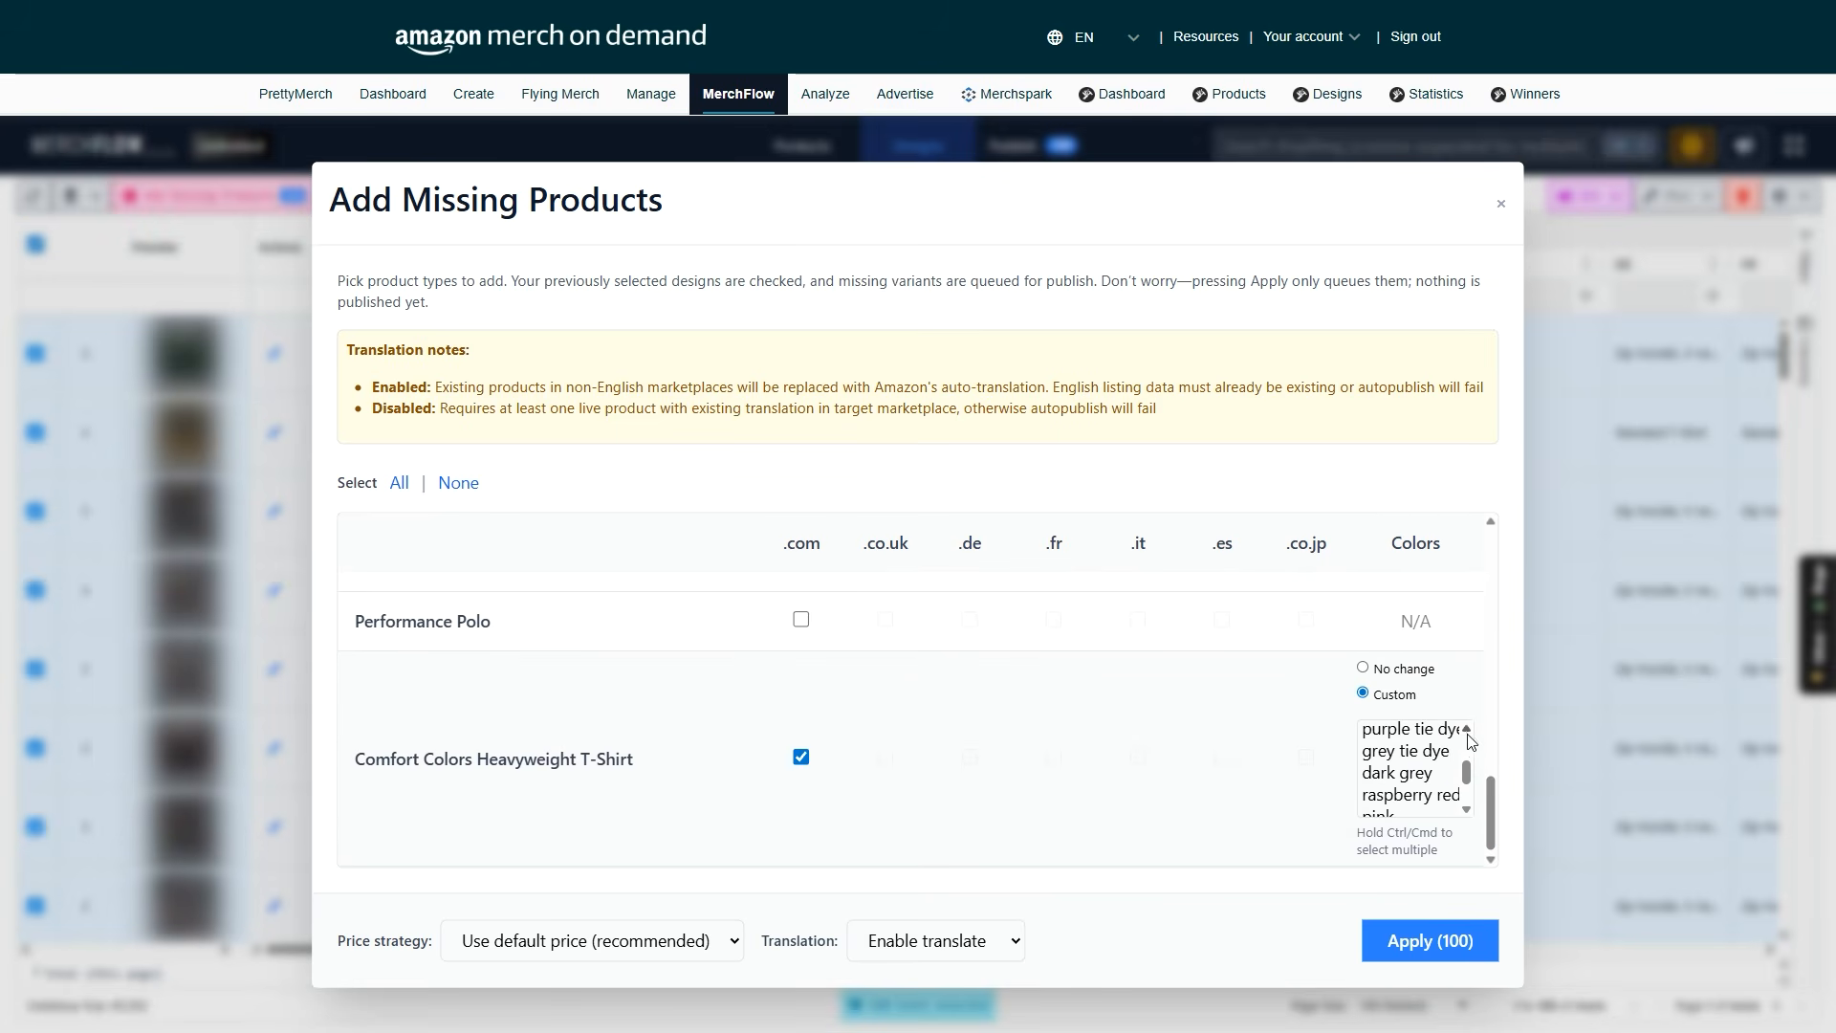
scroll(1441, 775, "up", 3)
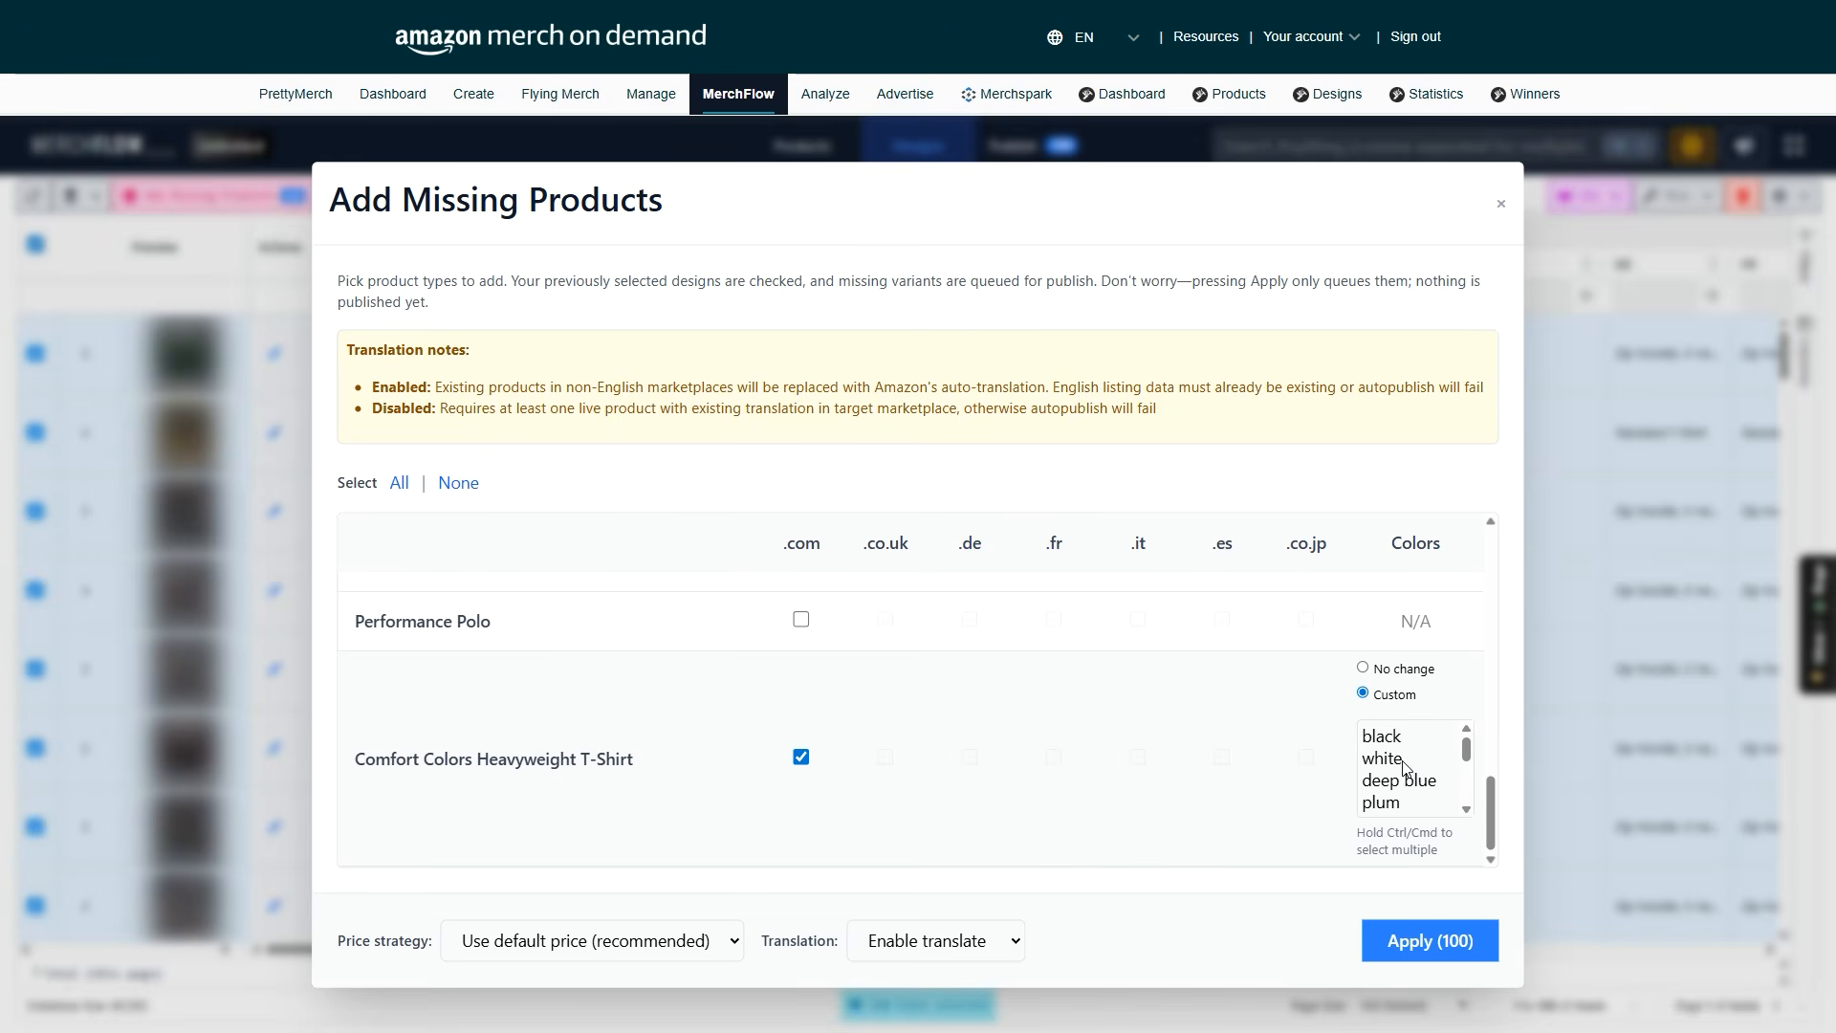
left_click(1403, 762)
scroll(1416, 775, "down", 3)
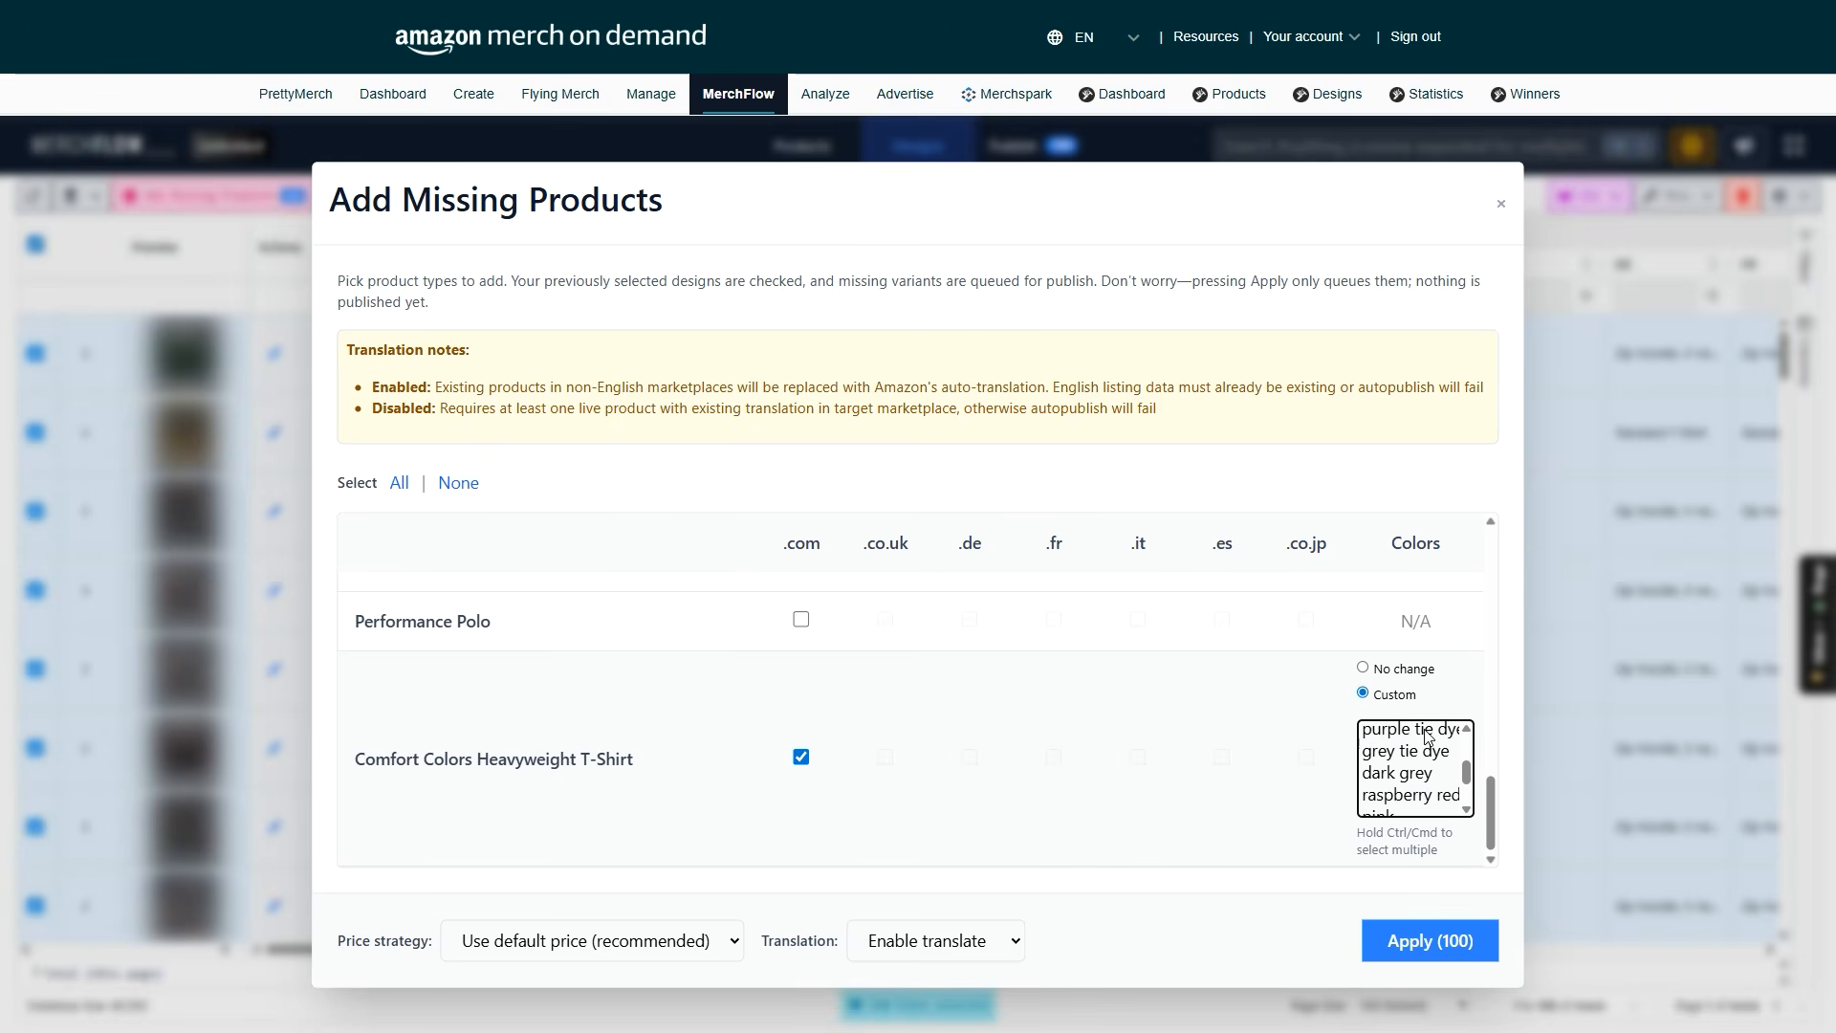
left_click(1427, 735)
scroll(1427, 800, "down", 1)
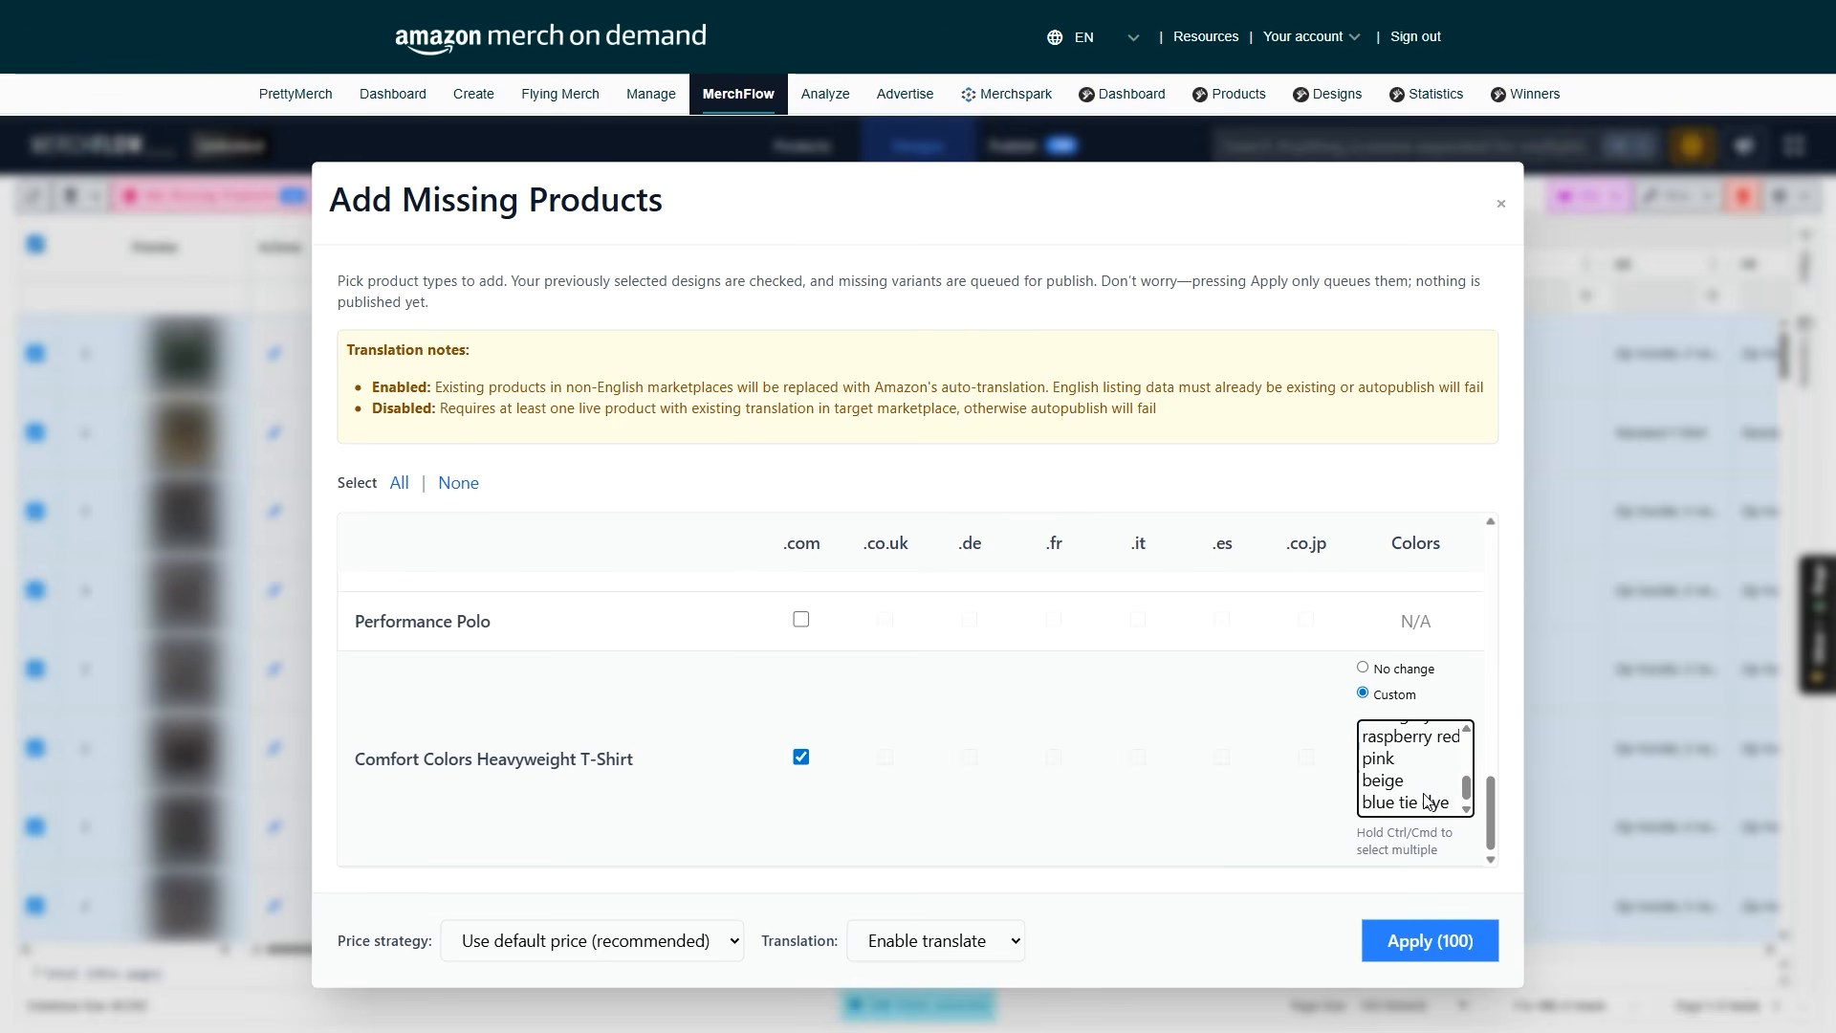
scroll(1420, 808, "up", 5)
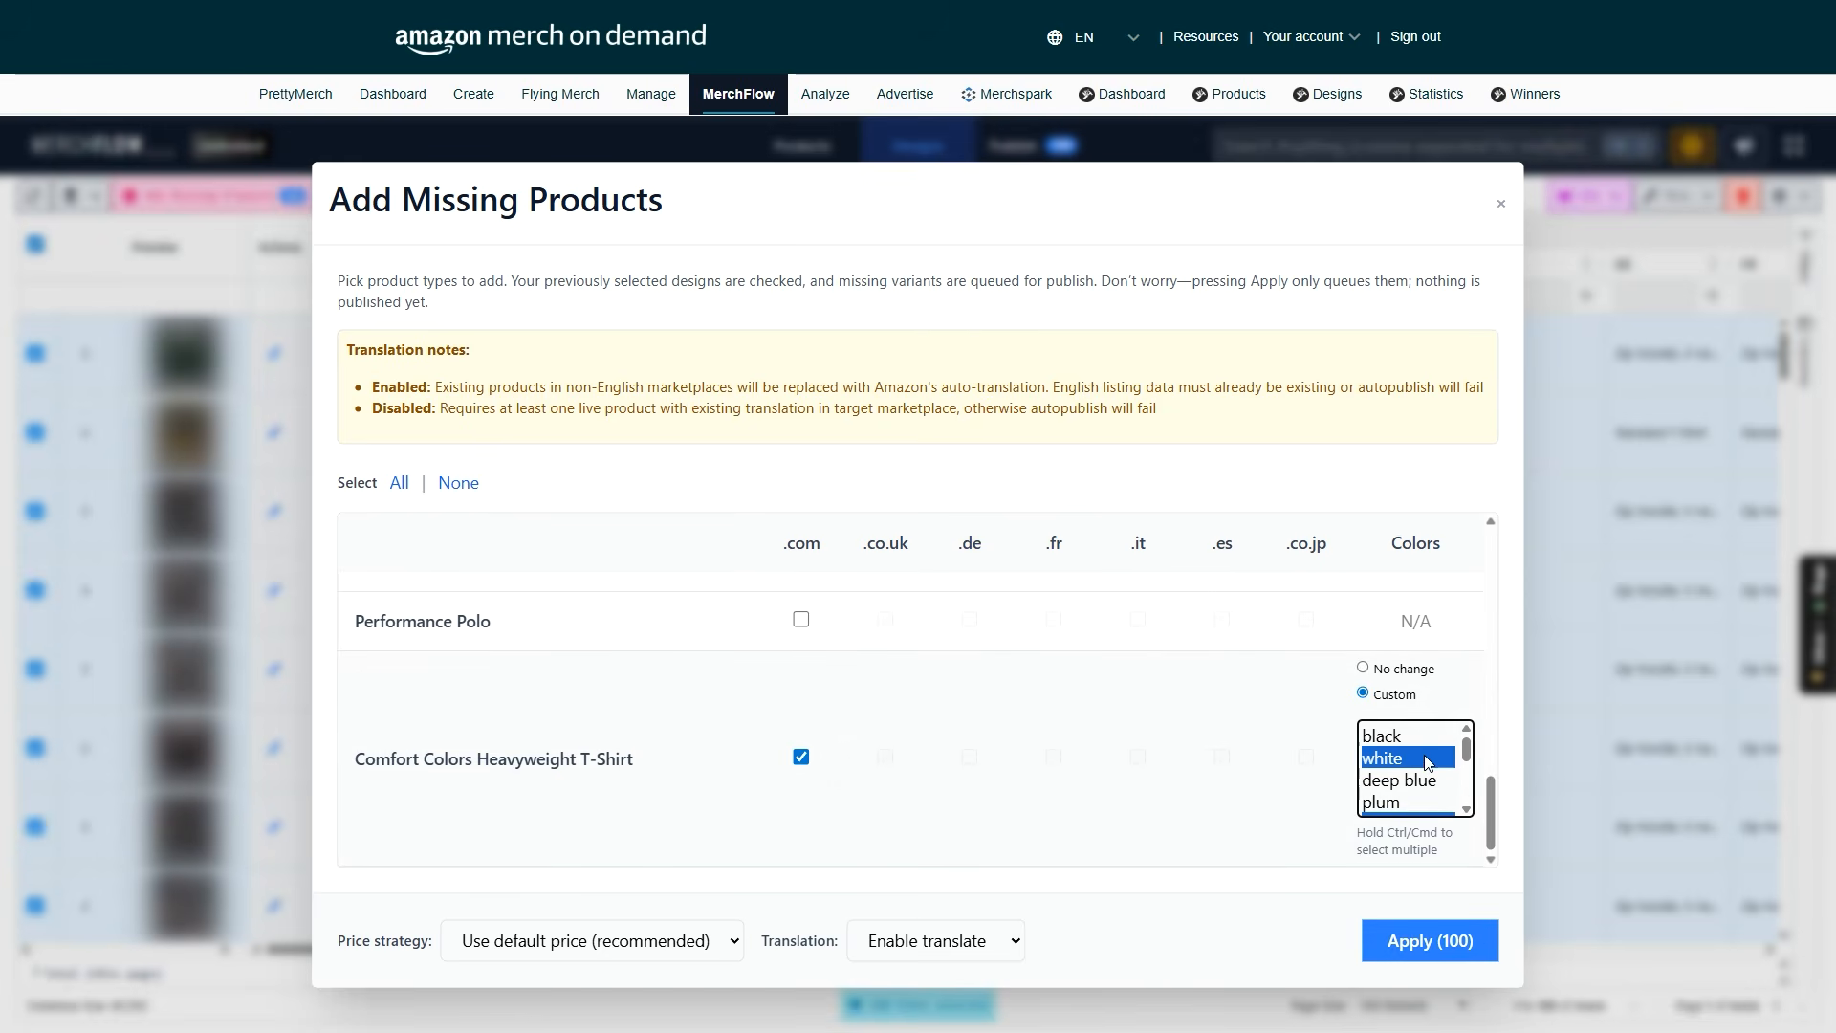
Step: Choose black, deep blue and dark grey together as custom colors for the Comfort Colors Heavyweight T-Shirt
left_click(1429, 781, "ctrl")
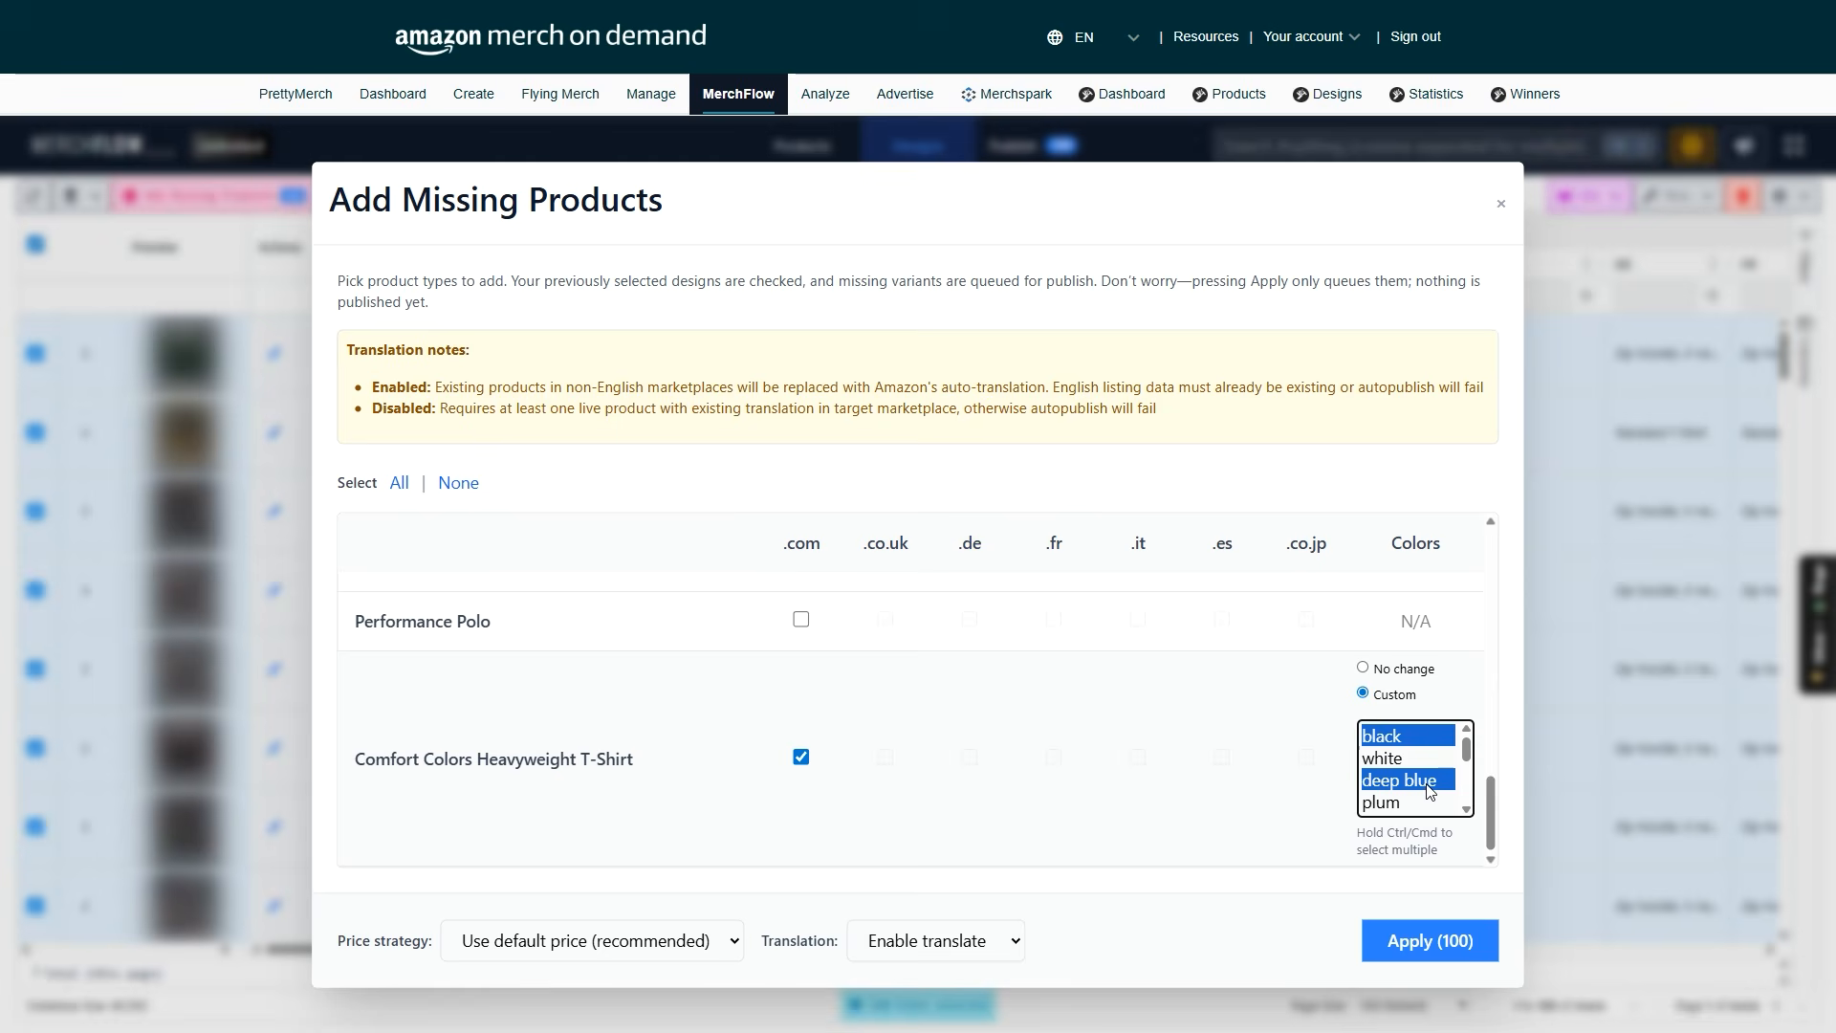
scroll(1413, 809, "down", 4)
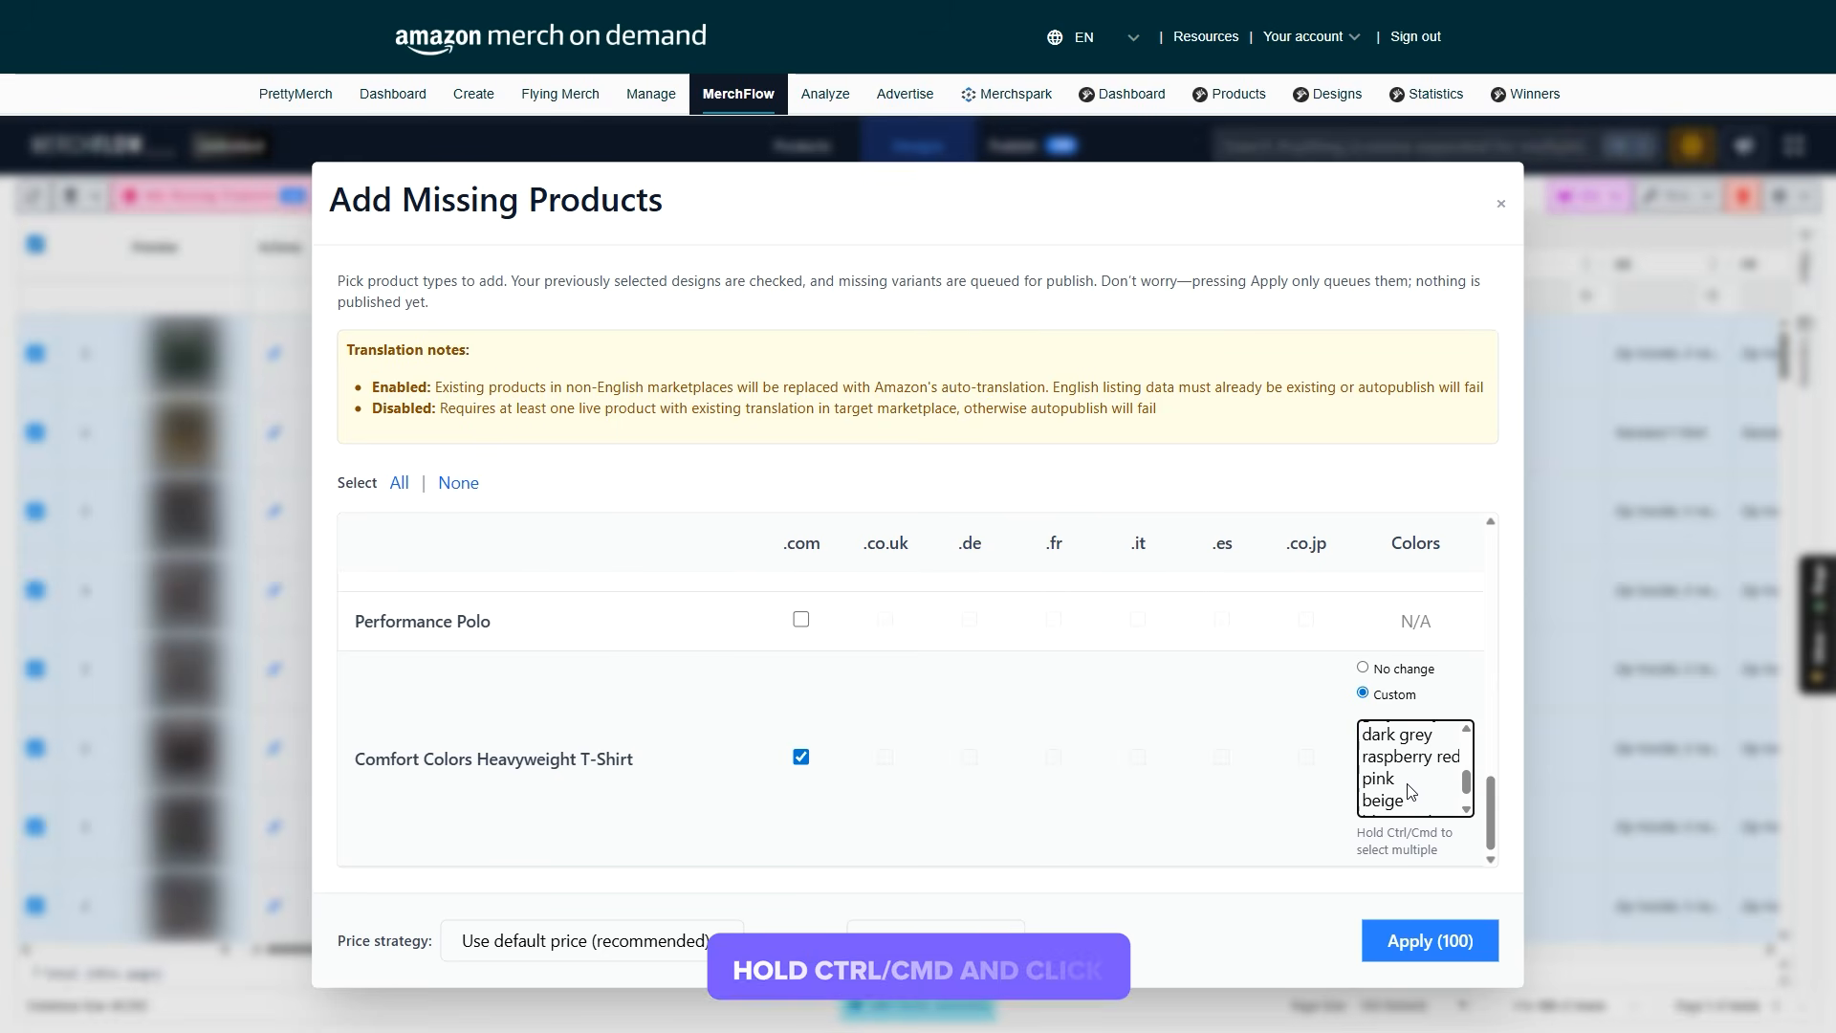
left_click(1417, 736, "ctrl")
scroll(1423, 779, "down", 1)
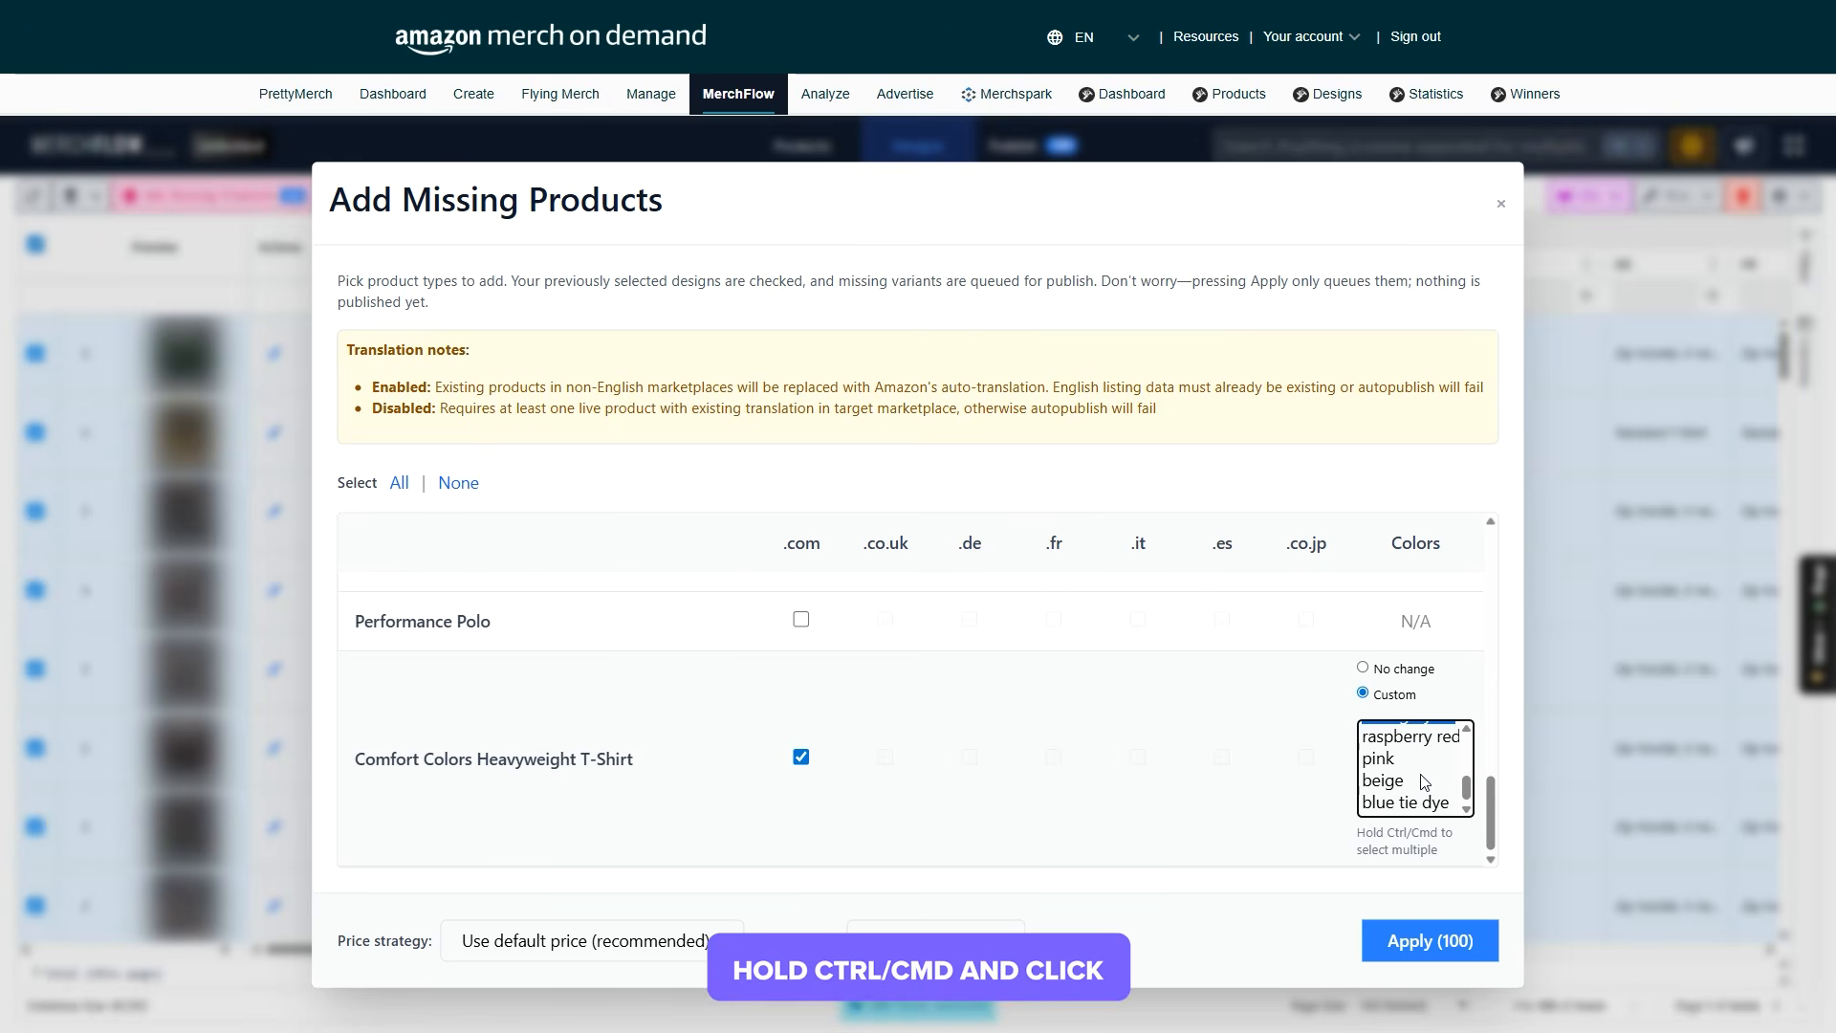
scroll(1394, 796, "up", 5)
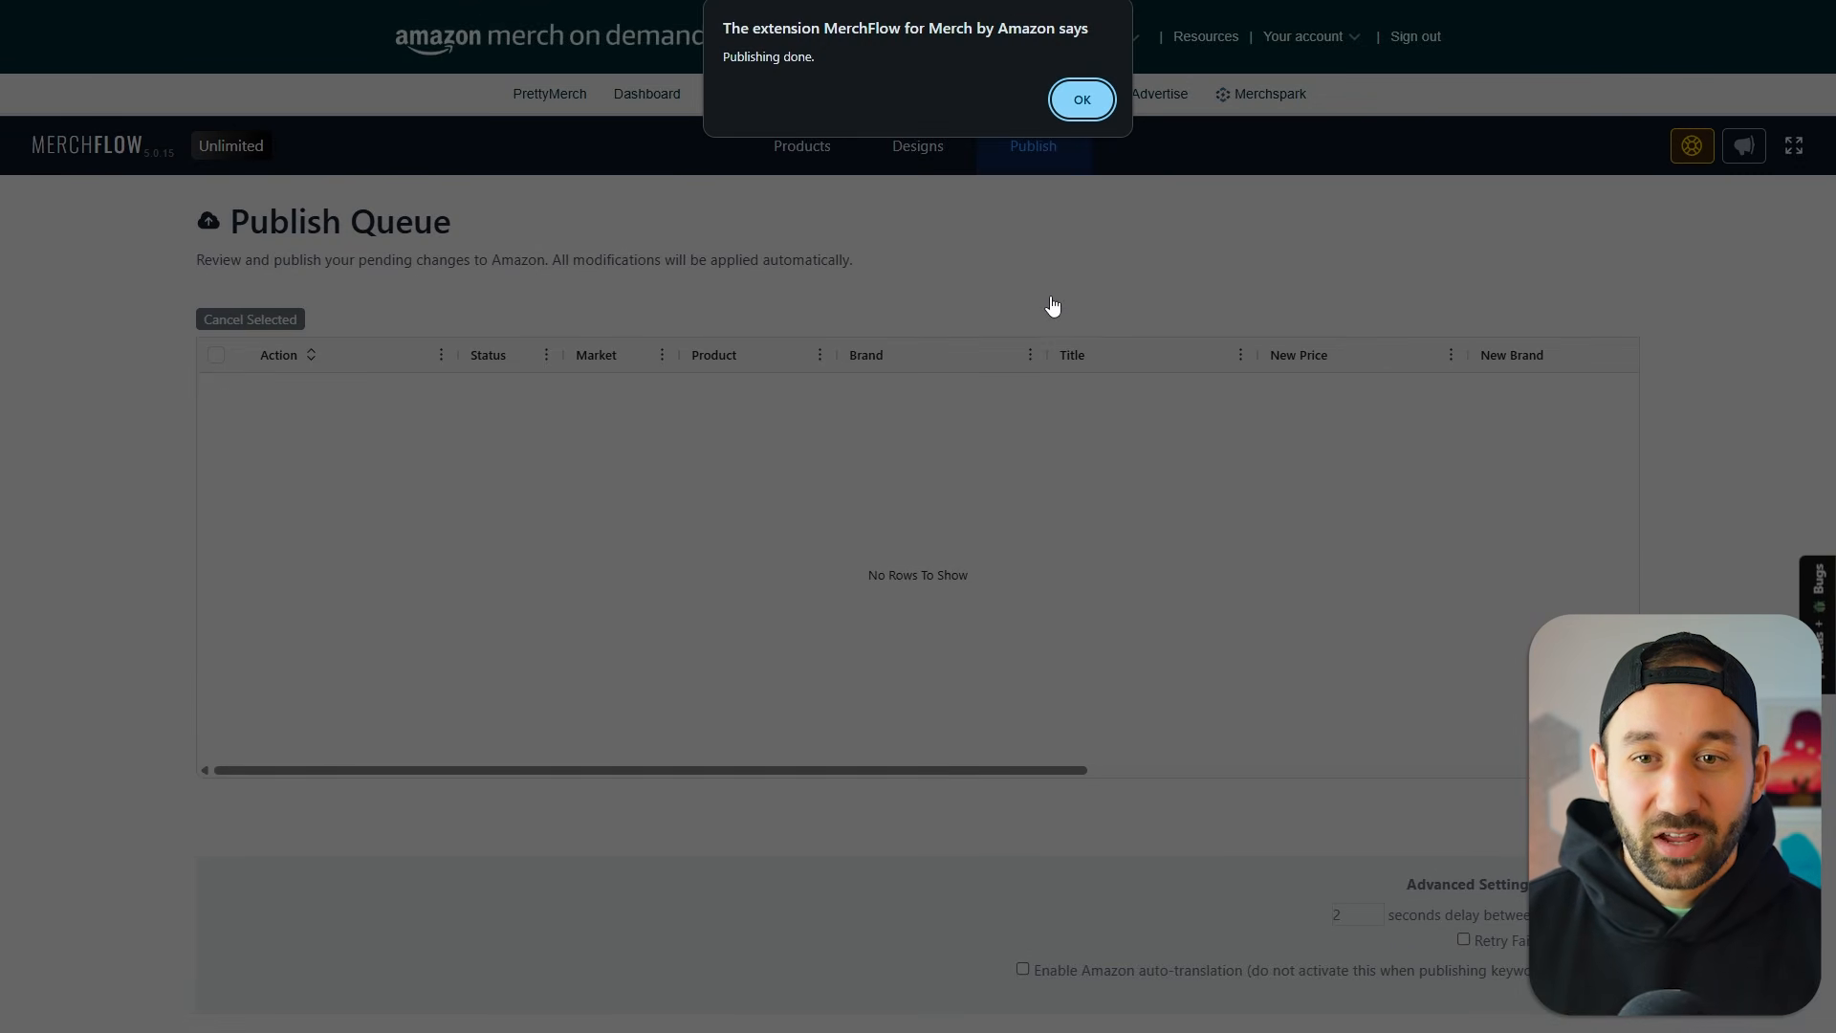
Step: Dismiss the publishing message and go from the publish queue to the Designs page
left_click(1081, 101)
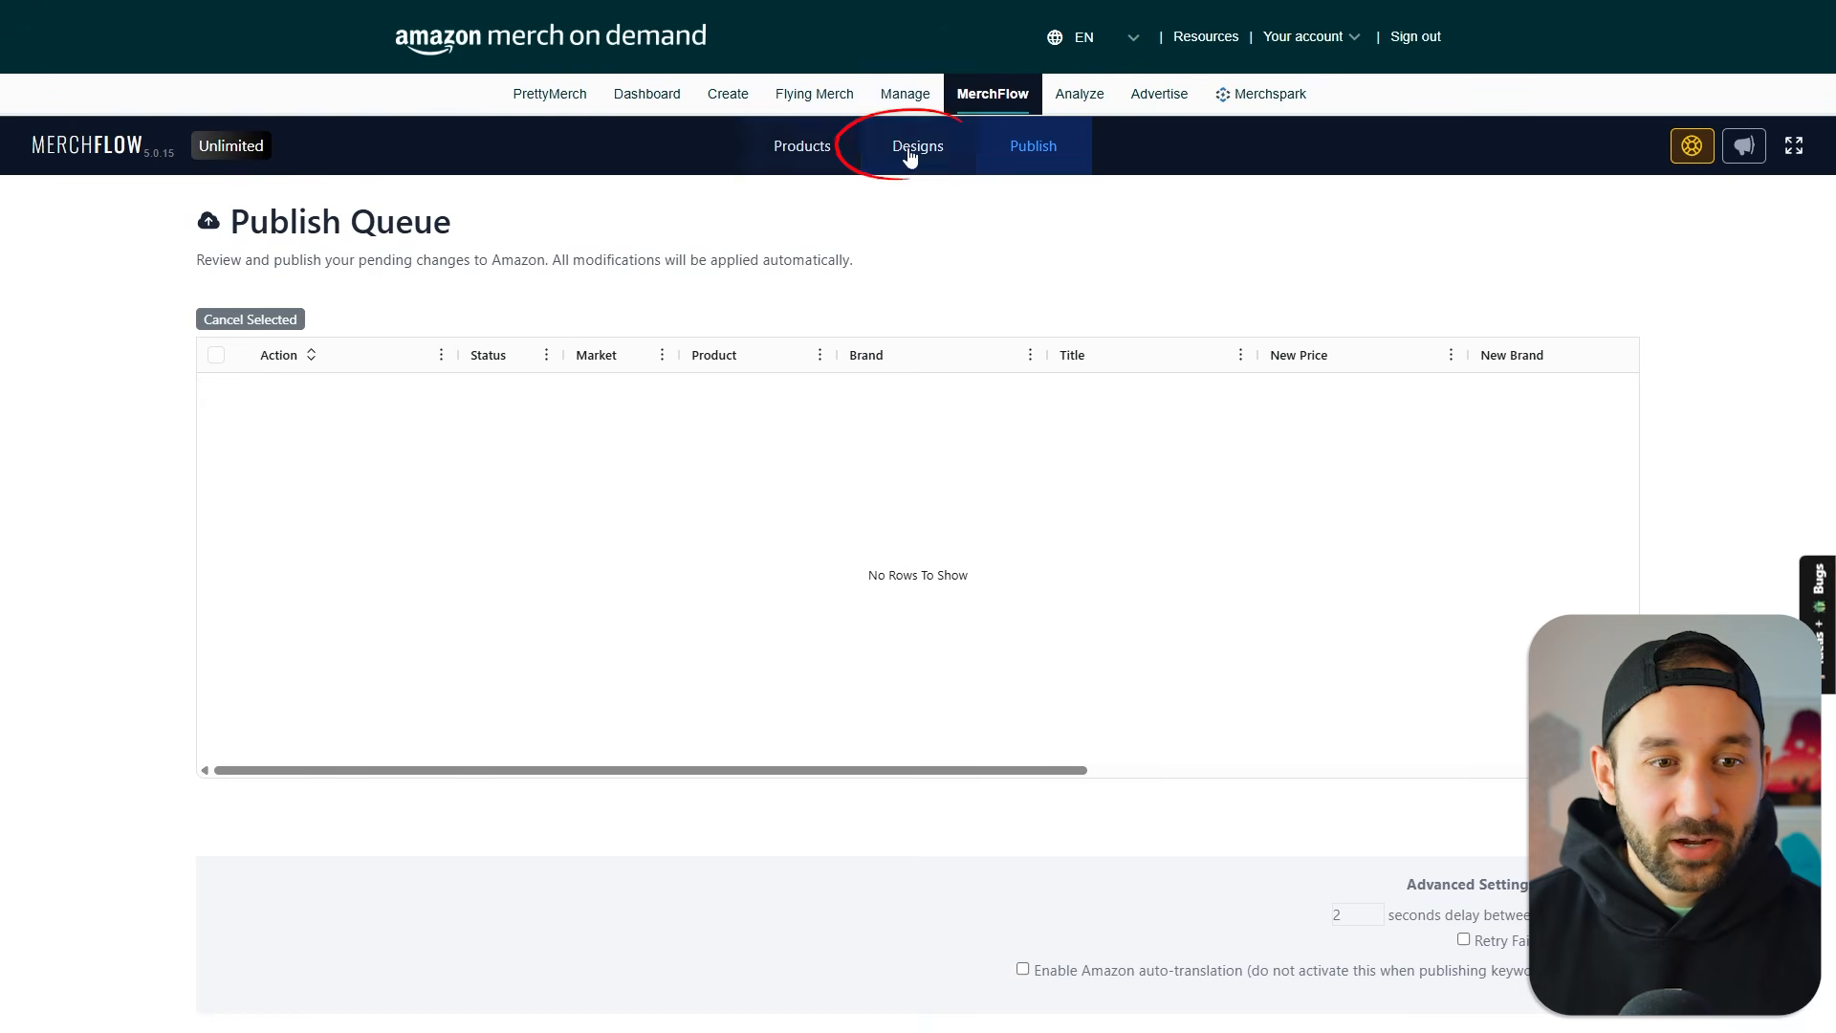
left_click(933, 149)
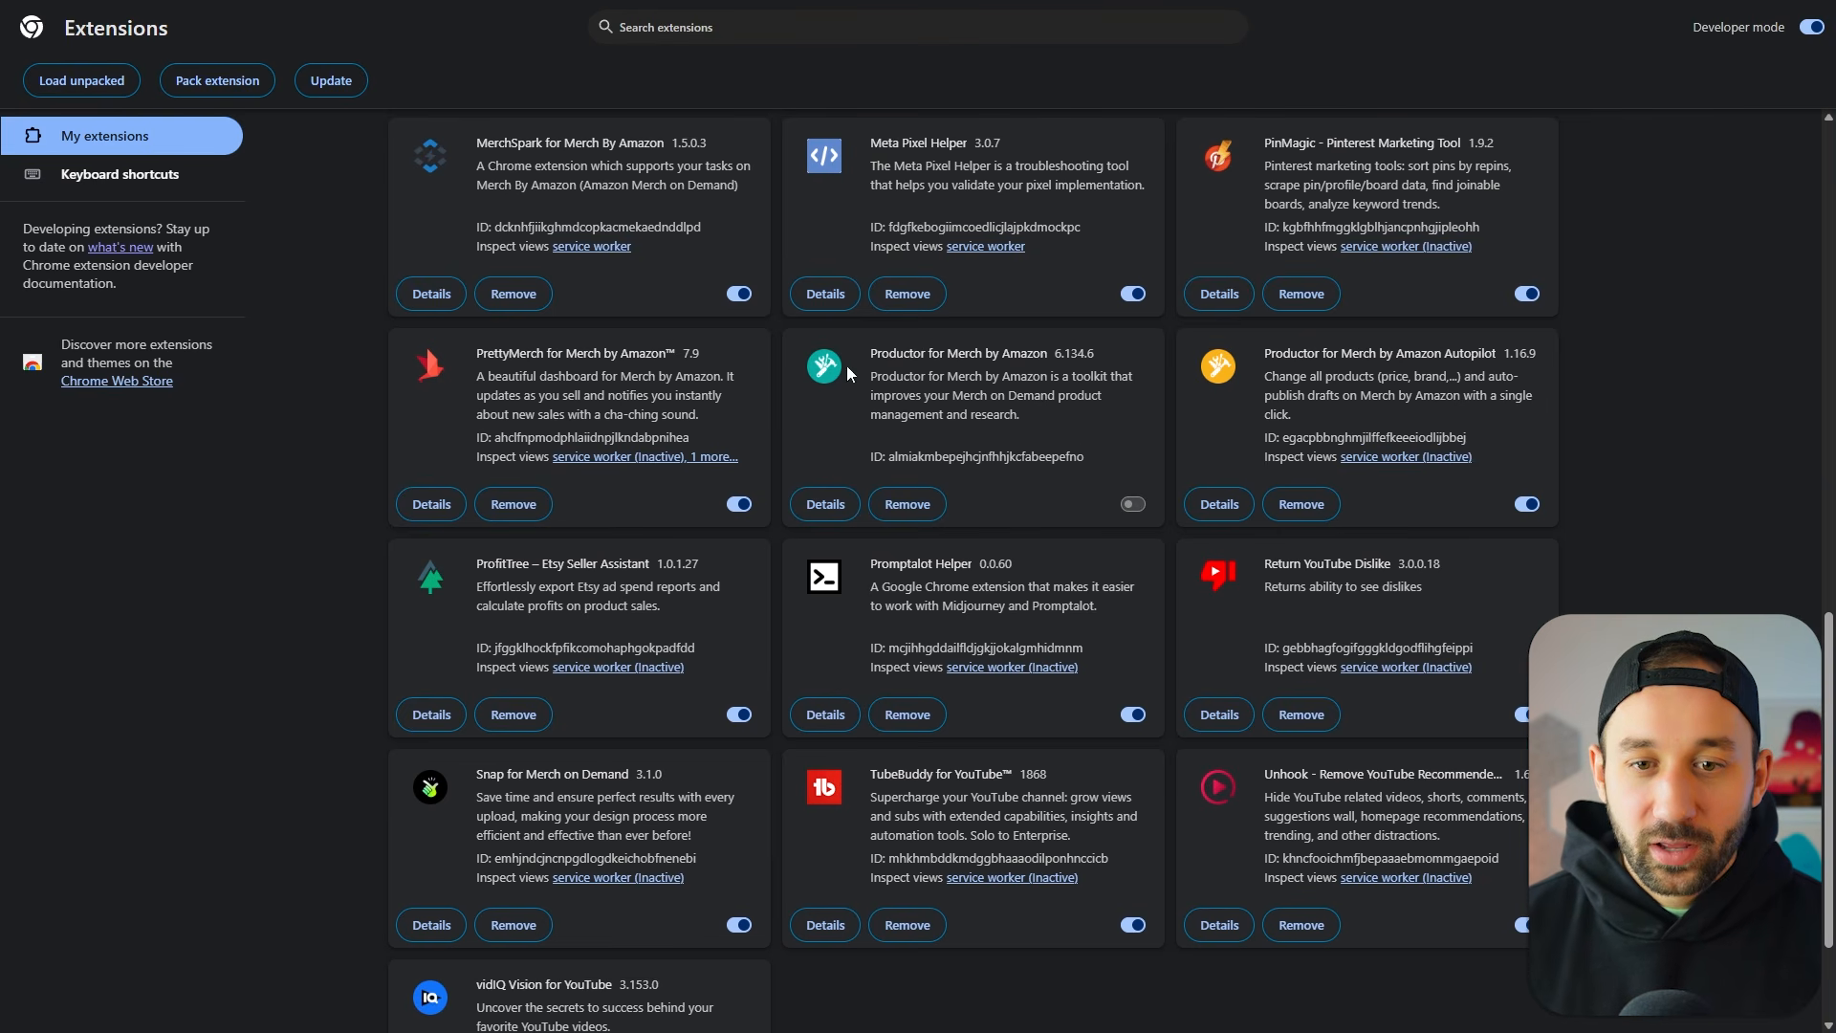
left_click_drag(867, 354, 1004, 361)
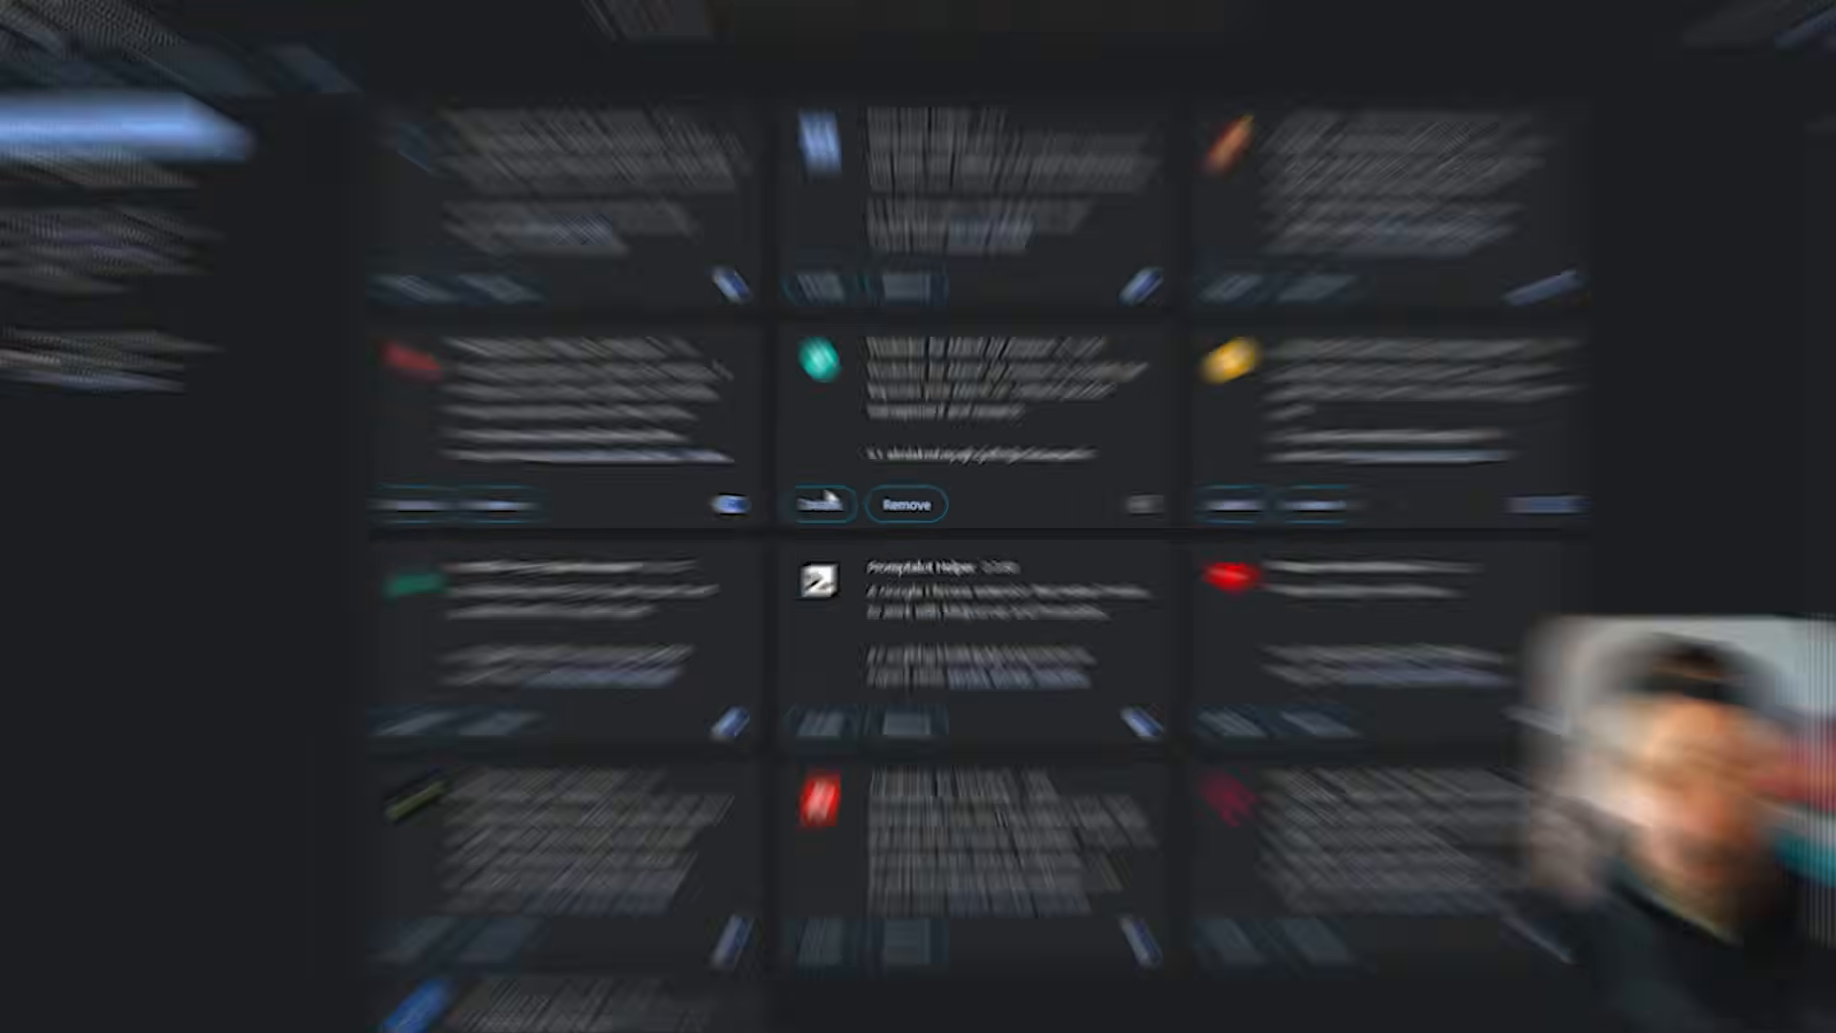